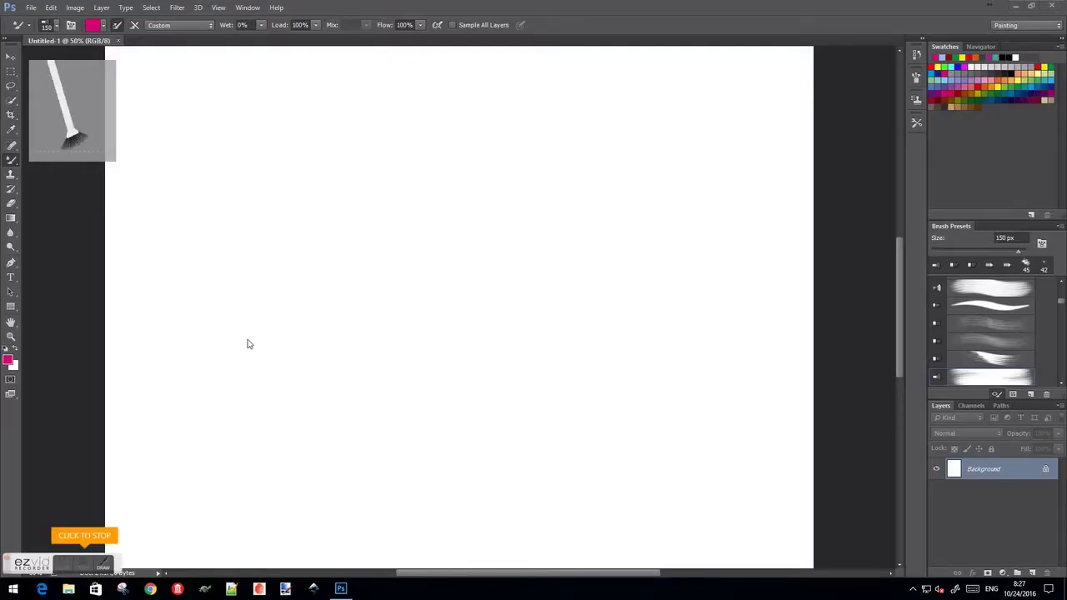
Paint a large magenta arc with the Mixer Brush, then a green stroke over its upper part.
{"action": "left_click_drag", "start_coordinate": [223, 242], "coordinate": [542, 257]}
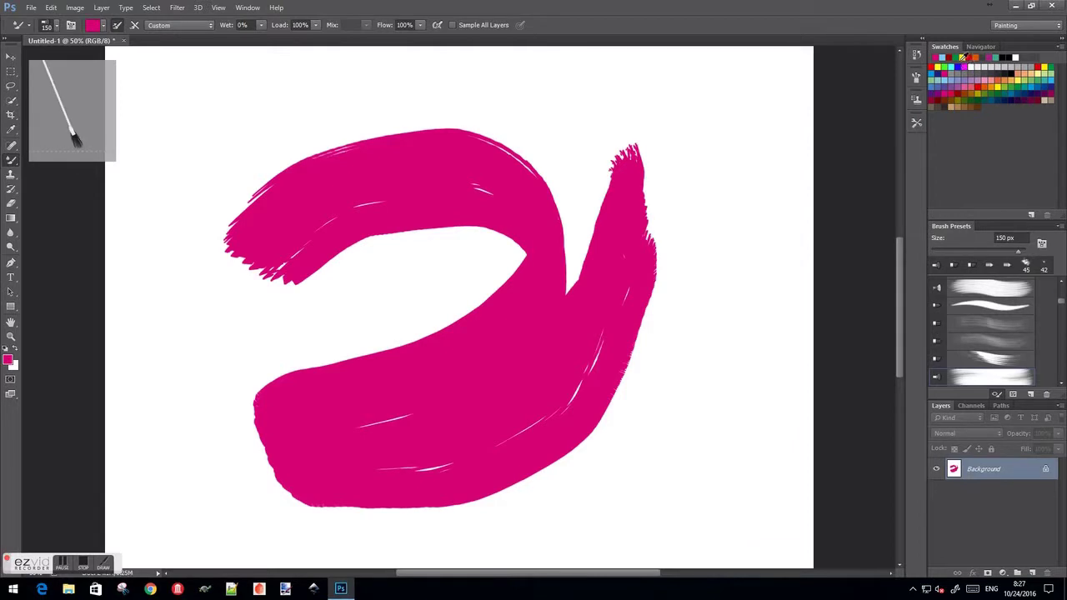
{"action": "left_click", "coordinate": [938, 66]}
{"action": "left_click_drag", "start_coordinate": [475, 108], "coordinate": [398, 259]}
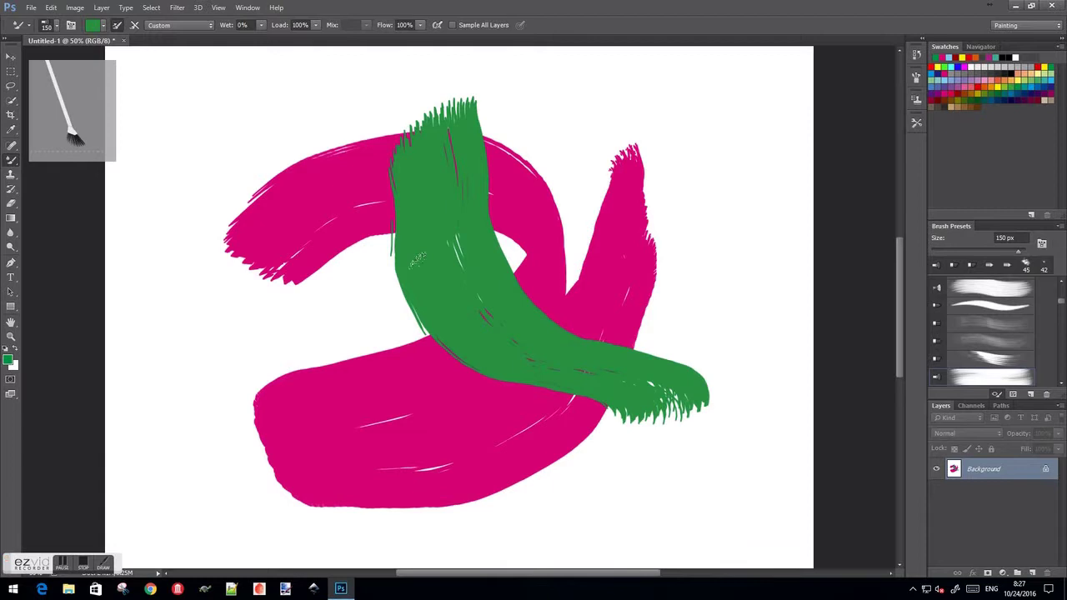
Load mixed canvas paint and add green-pink strokes at the lower right and beside the green band.
{"action": "left_click", "coordinate": [435, 339], "text": "alt"}
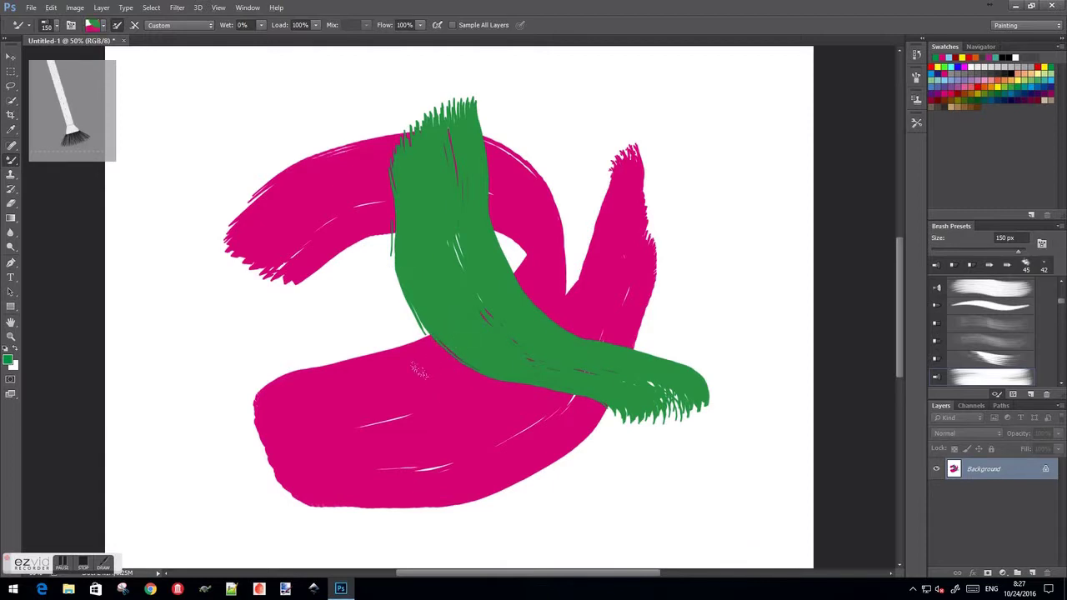
{"action": "left_click_drag", "start_coordinate": [546, 467], "coordinate": [779, 329]}
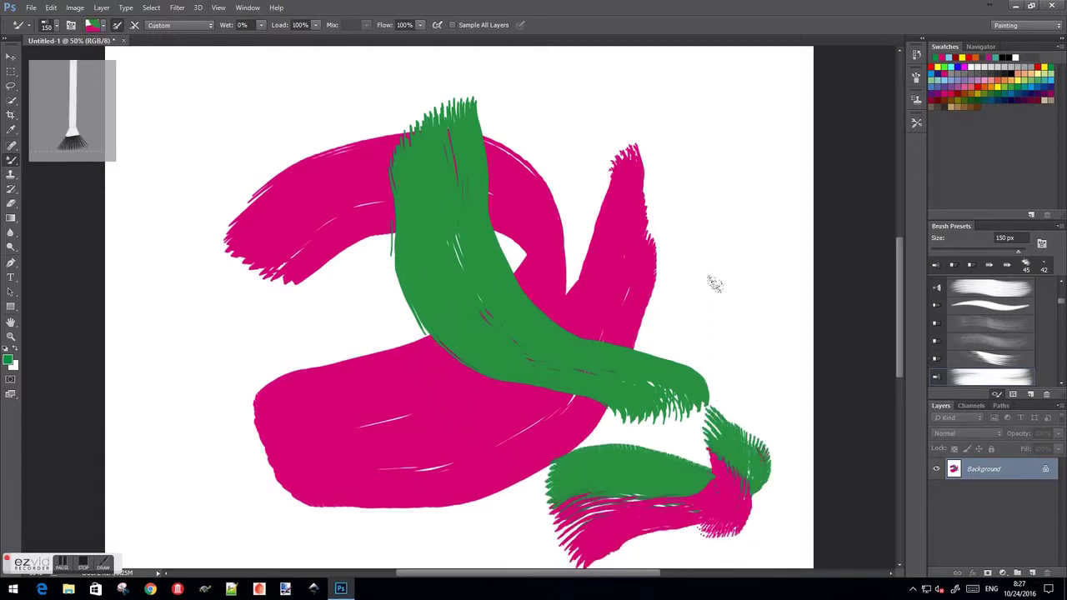
{"action": "left_click_drag", "start_coordinate": [348, 253], "coordinate": [533, 328]}
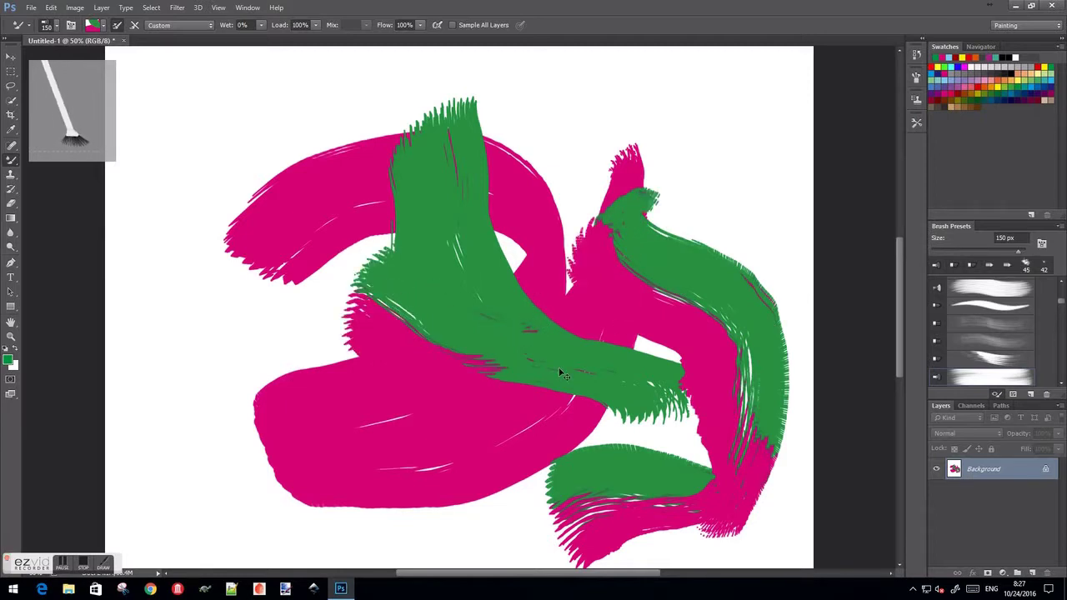
{"action": "key", "text": "ctrl+plus"}
{"action": "key", "text": "ctrl+plus"}
Zoom in, switch to an 80 px round pointed bristle brush, and paint curved pink-green strokes.
{"action": "key", "text": "ctrl+plus"}
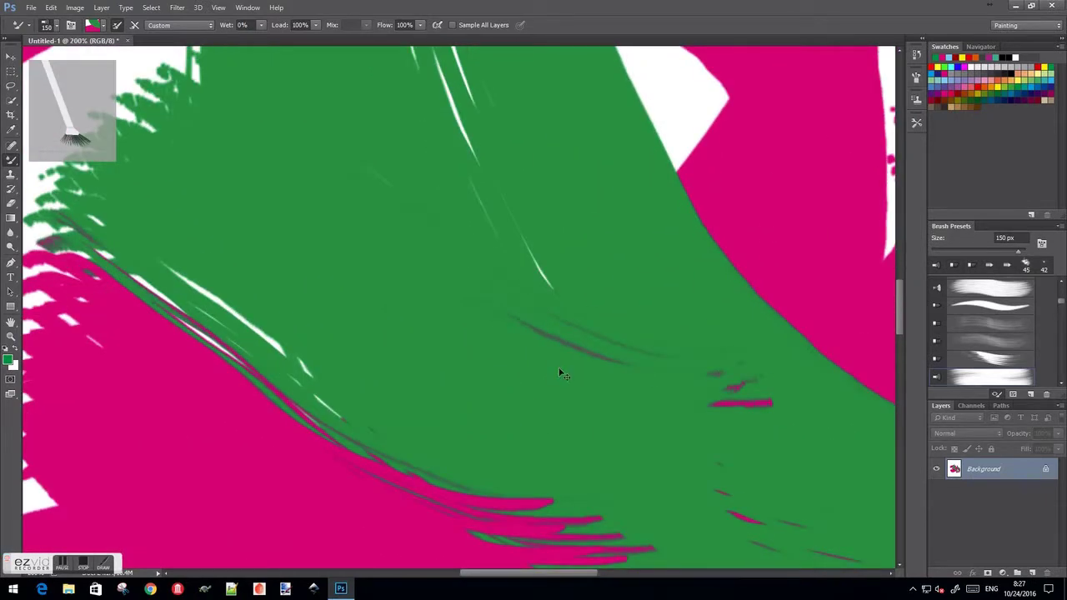
{"action": "key", "text": "ctrl+plus"}
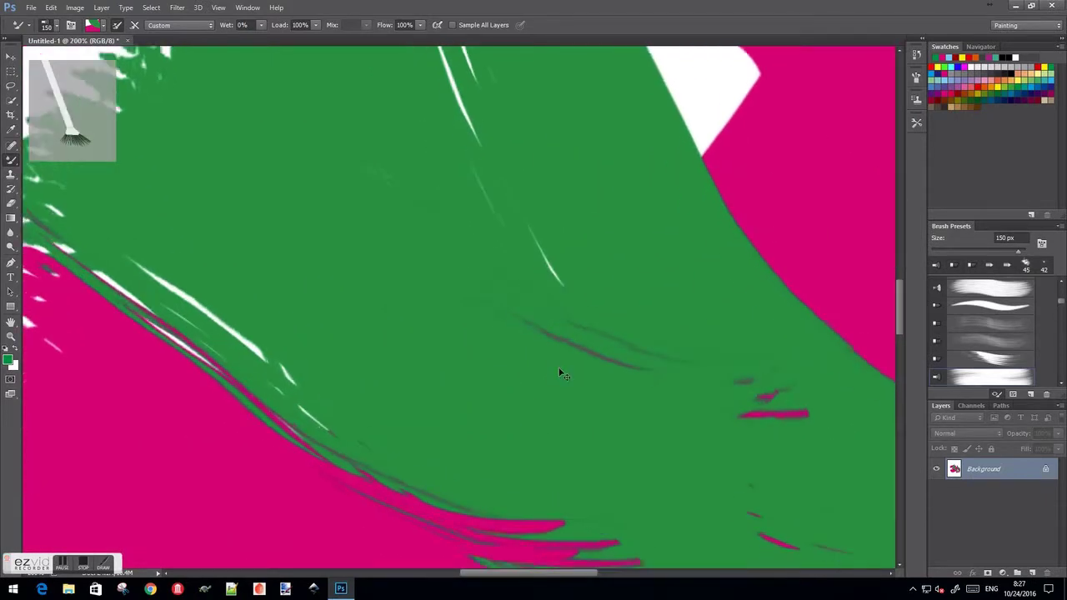
{"action": "mouse_move", "coordinate": [281, 387]}
{"action": "left_mouse_down"}
{"action": "mouse_move", "coordinate": [438, 336]}
{"action": "mouse_move", "coordinate": [558, 345]}
{"action": "mouse_move", "coordinate": [635, 267]}
{"action": "mouse_move", "coordinate": [614, 452]}
{"action": "mouse_move", "coordinate": [657, 338]}
{"action": "mouse_move", "coordinate": [633, 374]}
{"action": "mouse_move", "coordinate": [420, 462]}
{"action": "mouse_move", "coordinate": [552, 347]}
{"action": "mouse_move", "coordinate": [683, 388]}
{"action": "mouse_move", "coordinate": [579, 321]}
{"action": "mouse_move", "coordinate": [642, 364]}
{"action": "mouse_move", "coordinate": [619, 316]}
{"action": "mouse_move", "coordinate": [573, 74]}
{"action": "left_mouse_up"}
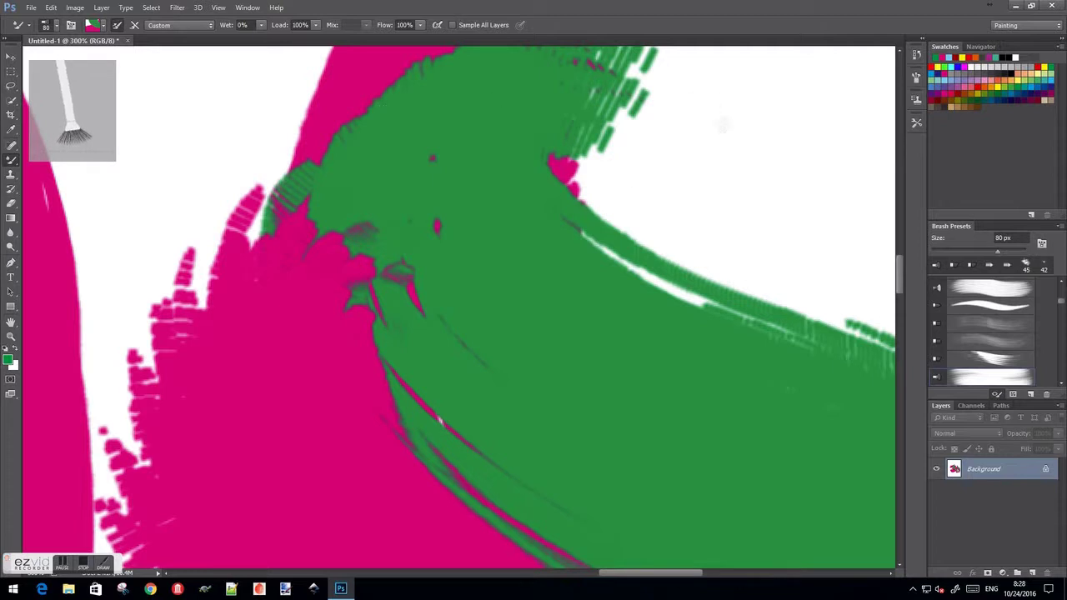
{"action": "left_click", "coordinate": [1005, 310]}
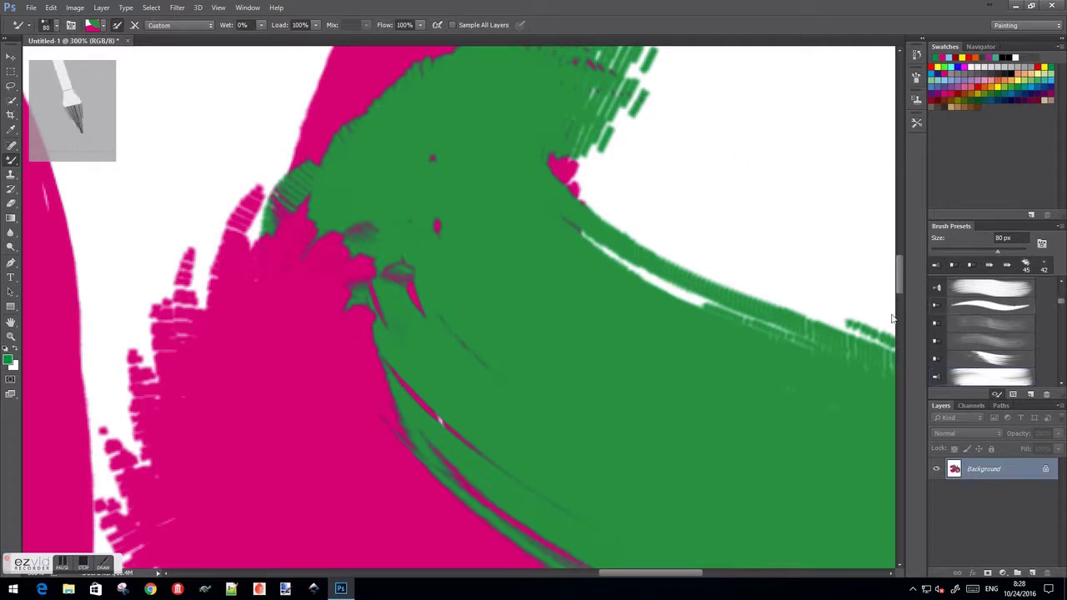
{"action": "left_click_drag", "start_coordinate": [712, 173], "coordinate": [585, 382]}
{"action": "left_click_drag", "start_coordinate": [469, 421], "coordinate": [704, 175]}
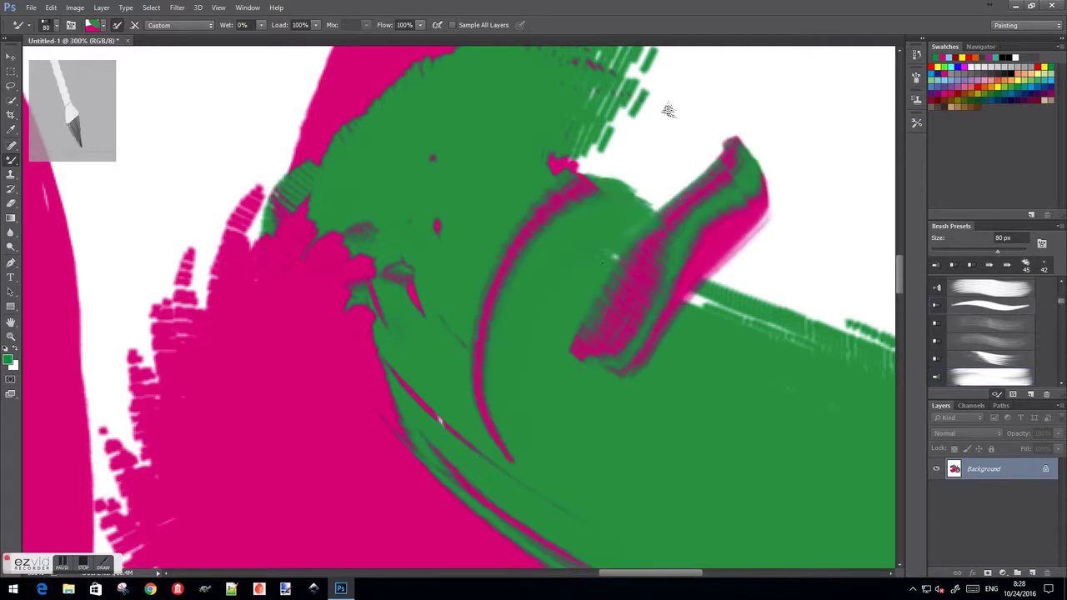
Add a pink-green crescent and an upper-left sweep, then make red the paint colour.
{"action": "mouse_move", "coordinate": [375, 344]}
{"action": "left_mouse_down"}
{"action": "mouse_move", "coordinate": [541, 366]}
{"action": "mouse_move", "coordinate": [734, 292]}
{"action": "left_mouse_up"}
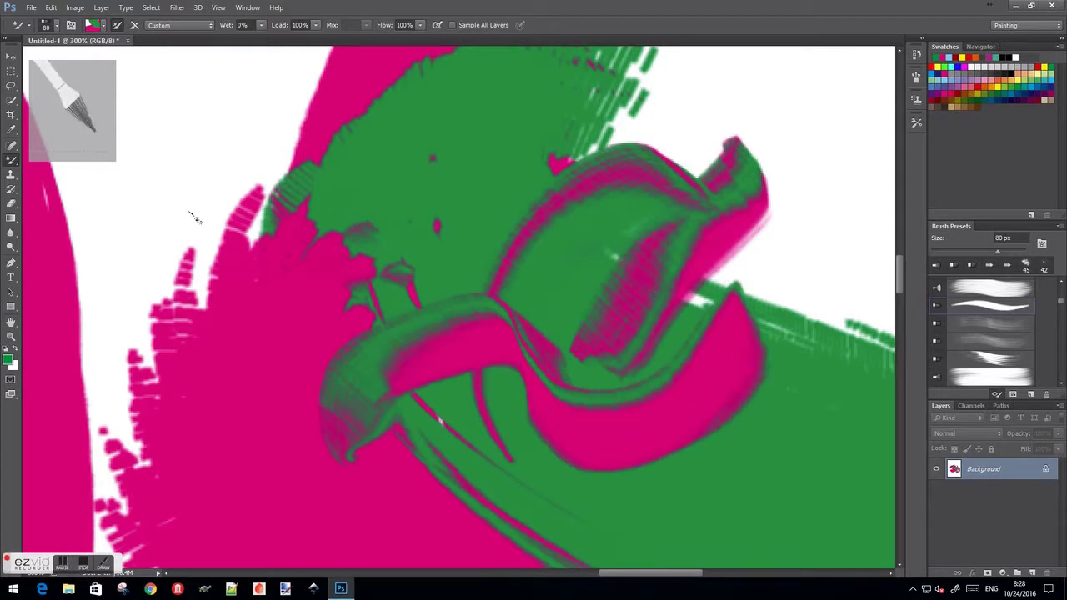
{"action": "left_click_drag", "start_coordinate": [275, 275], "coordinate": [383, 167]}
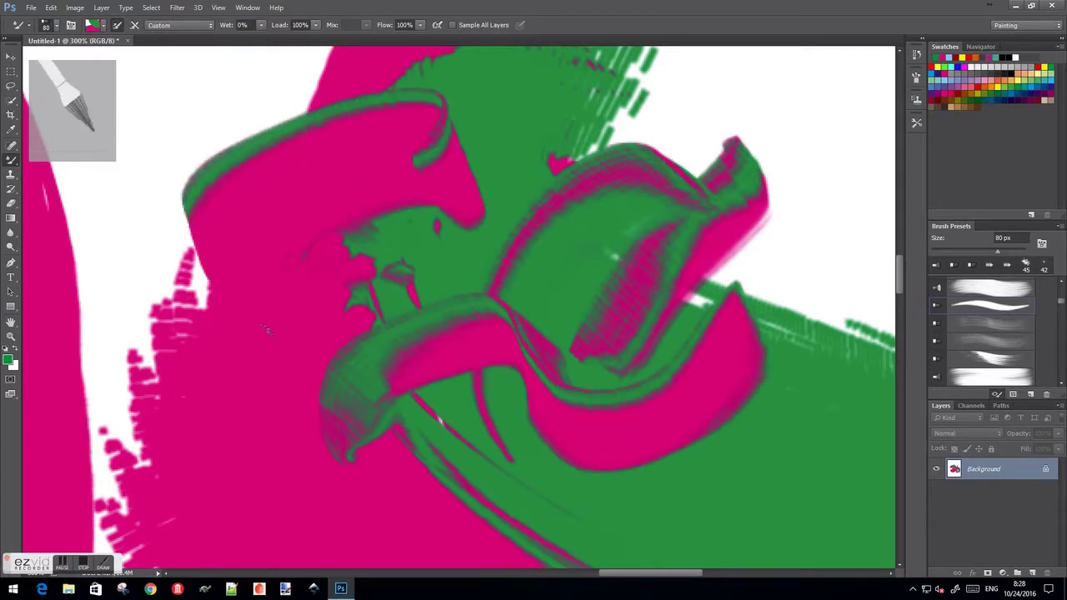
{"action": "left_click", "coordinate": [1040, 67]}
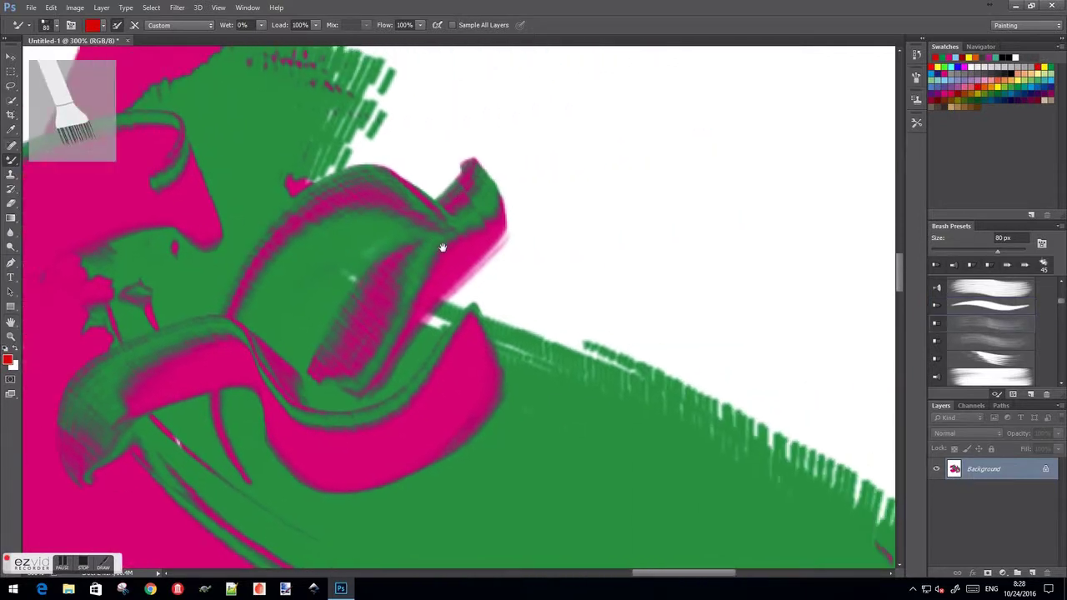
Paint a large red curl with a streaky tail and a red zigzag on the green band.
{"action": "left_click_drag", "start_coordinate": [749, 215], "coordinate": [374, 230]}
{"action": "left_click_drag", "start_coordinate": [658, 325], "coordinate": [500, 379]}
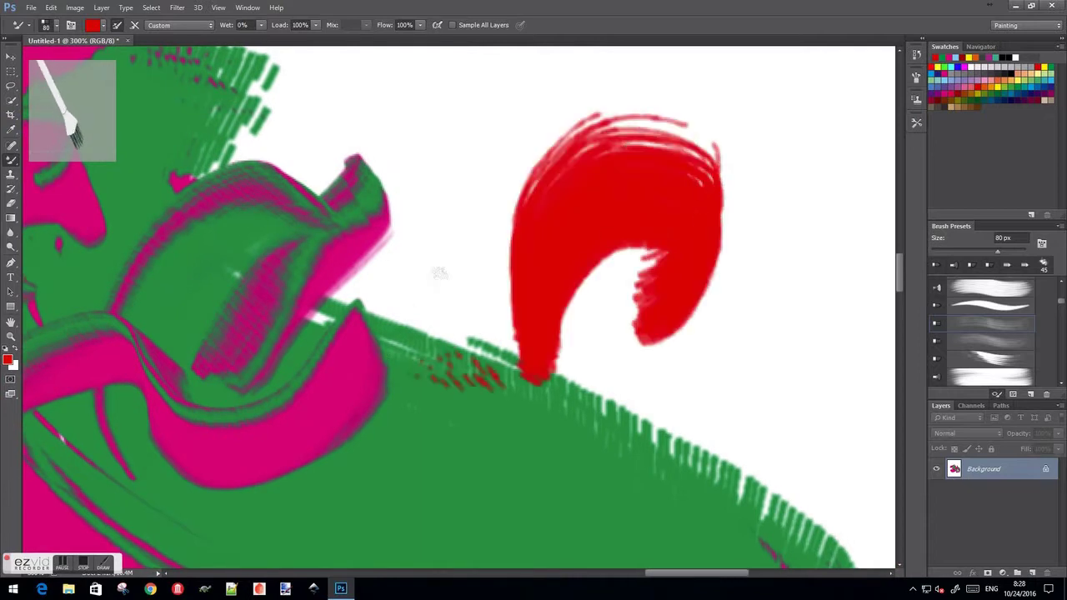
{"action": "left_click_drag", "start_coordinate": [387, 379], "coordinate": [750, 566]}
{"action": "left_click_drag", "start_coordinate": [416, 533], "coordinate": [575, 392]}
Paint a wide red hook across the lower green area.
{"action": "left_click_drag", "start_coordinate": [584, 329], "coordinate": [573, 222]}
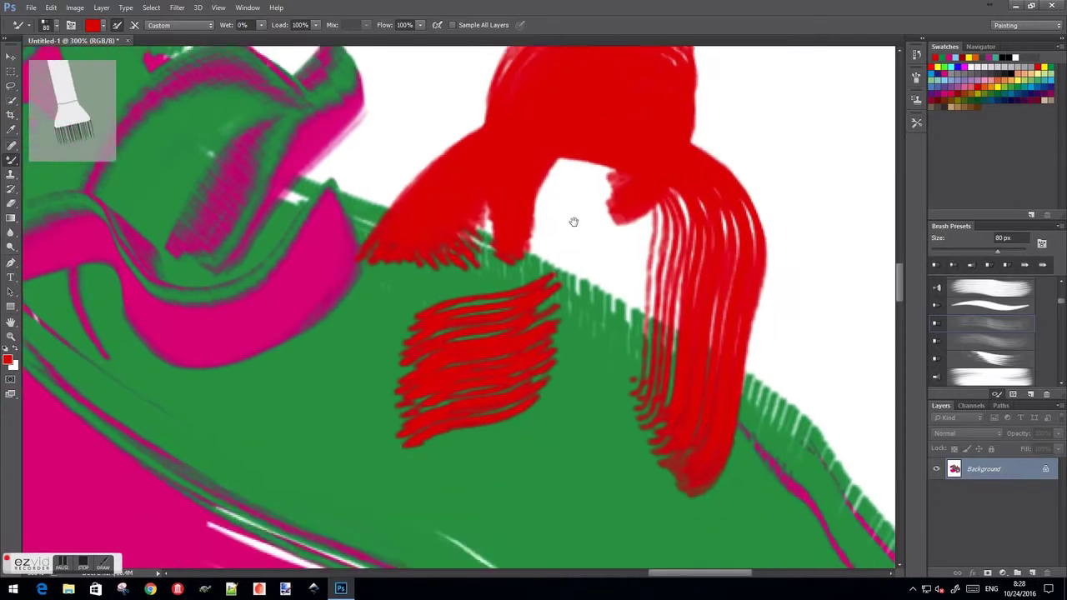
{"action": "scroll", "coordinate": [433, 442], "scroll_direction": "down", "scroll_amount": 5}
{"action": "scroll", "coordinate": [401, 405], "scroll_direction": "down", "scroll_amount": 2}
{"action": "left_click_drag", "start_coordinate": [208, 391], "coordinate": [558, 358]}
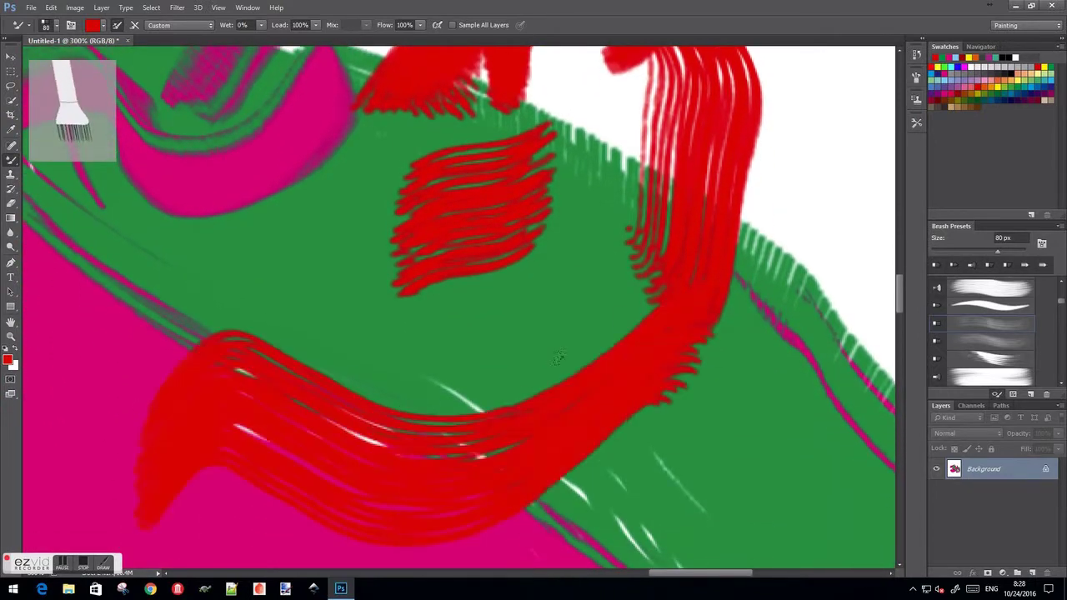
Load mixed green and red paint and add two green-red streaked strokes.
{"action": "left_click", "coordinate": [737, 345], "text": "alt"}
{"action": "left_click_drag", "start_coordinate": [500, 215], "coordinate": [771, 441]}
{"action": "mouse_move", "coordinate": [724, 268]}
{"action": "left_mouse_down"}
{"action": "mouse_move", "coordinate": [578, 250]}
{"action": "mouse_move", "coordinate": [375, 184]}
{"action": "left_mouse_up"}
{"action": "mouse_move", "coordinate": [488, 254]}
{"action": "left_mouse_down"}
{"action": "mouse_move", "coordinate": [583, 239]}
{"action": "mouse_move", "coordinate": [700, 301]}
{"action": "mouse_move", "coordinate": [693, 147]}
{"action": "mouse_move", "coordinate": [710, 100]}
{"action": "mouse_move", "coordinate": [471, 77]}
{"action": "mouse_move", "coordinate": [527, 79]}
{"action": "mouse_move", "coordinate": [534, 184]}
{"action": "mouse_move", "coordinate": [617, 184]}
{"action": "mouse_move", "coordinate": [800, 400]}
{"action": "mouse_move", "coordinate": [578, 417]}
{"action": "mouse_move", "coordinate": [734, 484]}
{"action": "mouse_move", "coordinate": [500, 492]}
{"action": "mouse_move", "coordinate": [508, 350]}
{"action": "mouse_move", "coordinate": [713, 340]}
{"action": "mouse_move", "coordinate": [729, 398]}
{"action": "left_mouse_up"}
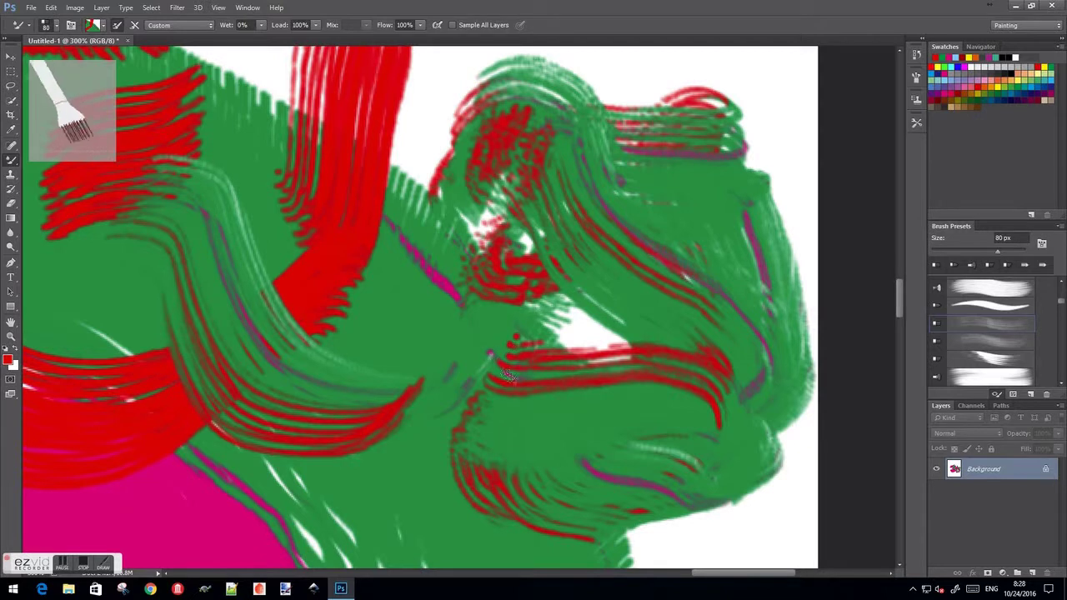
Paint red-green, green and small pink strokes across the lower magenta area.
{"action": "mouse_move", "coordinate": [620, 445]}
{"action": "left_mouse_down"}
{"action": "mouse_move", "coordinate": [572, 183]}
{"action": "mouse_move", "coordinate": [746, 102]}
{"action": "left_mouse_up"}
{"action": "mouse_move", "coordinate": [157, 205]}
{"action": "left_mouse_down"}
{"action": "mouse_move", "coordinate": [283, 358]}
{"action": "mouse_move", "coordinate": [385, 185]}
{"action": "left_mouse_up"}
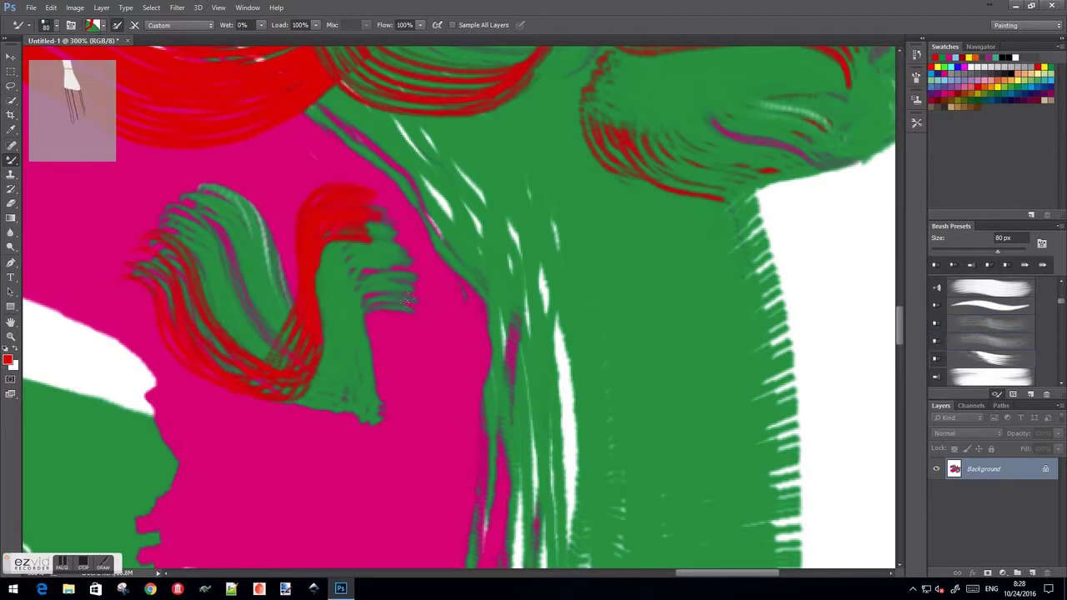
{"action": "left_click_drag", "start_coordinate": [412, 371], "coordinate": [641, 283]}
{"action": "left_click_drag", "start_coordinate": [715, 242], "coordinate": [687, 279]}
{"action": "left_click_drag", "start_coordinate": [492, 359], "coordinate": [612, 315]}
{"action": "left_click_drag", "start_coordinate": [446, 279], "coordinate": [543, 351]}
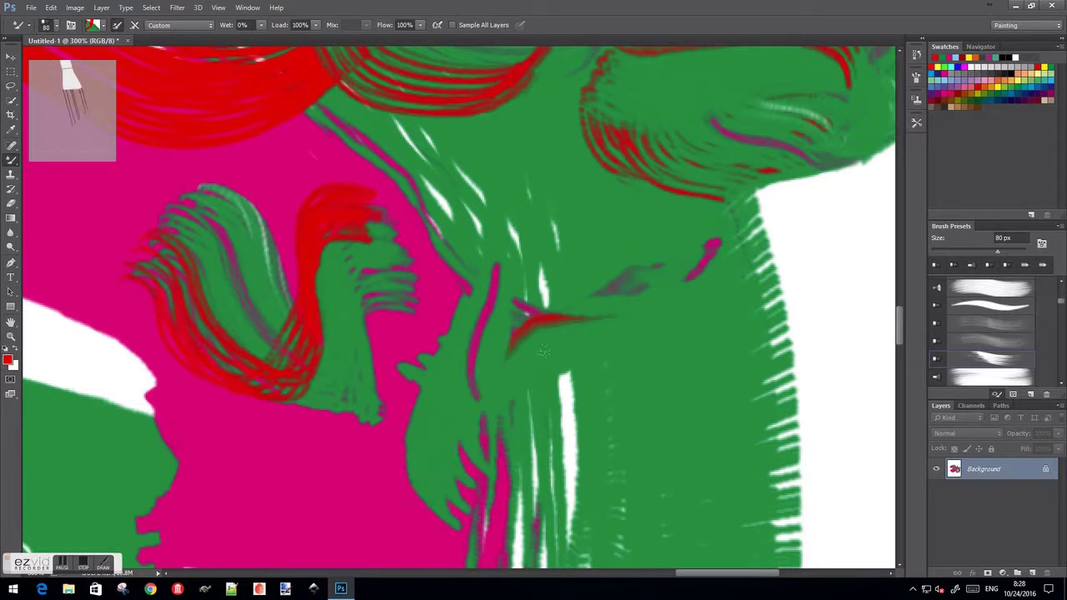
{"action": "mouse_move", "coordinate": [298, 385]}
{"action": "left_mouse_down"}
{"action": "mouse_move", "coordinate": [333, 450]}
{"action": "mouse_move", "coordinate": [435, 415]}
{"action": "left_mouse_up"}
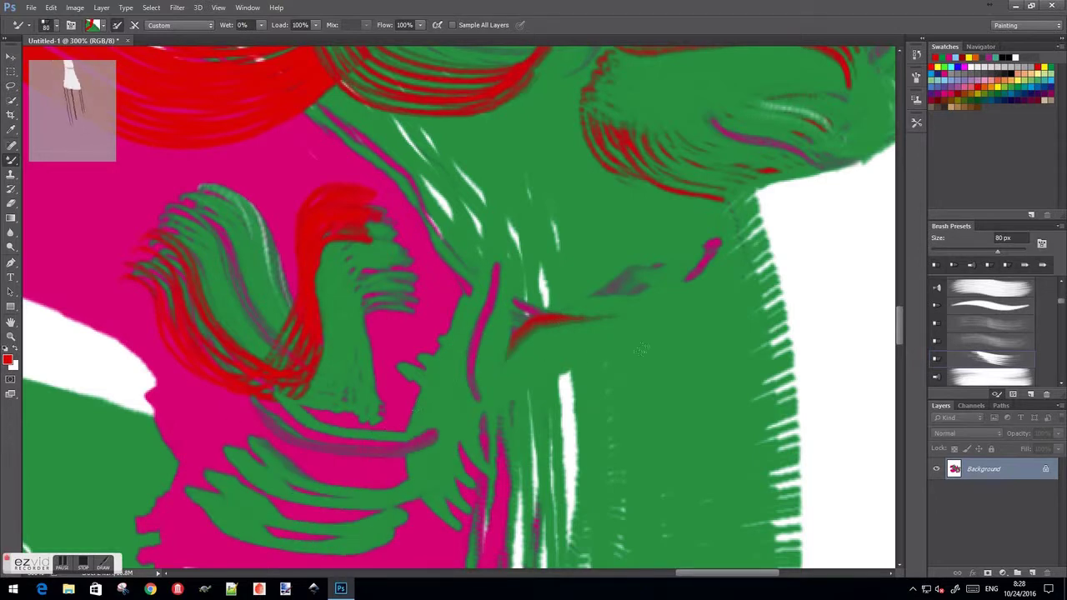
Paint large bristly dark maroon strokes over the right-side green areas.
{"action": "left_click", "coordinate": [1028, 113]}
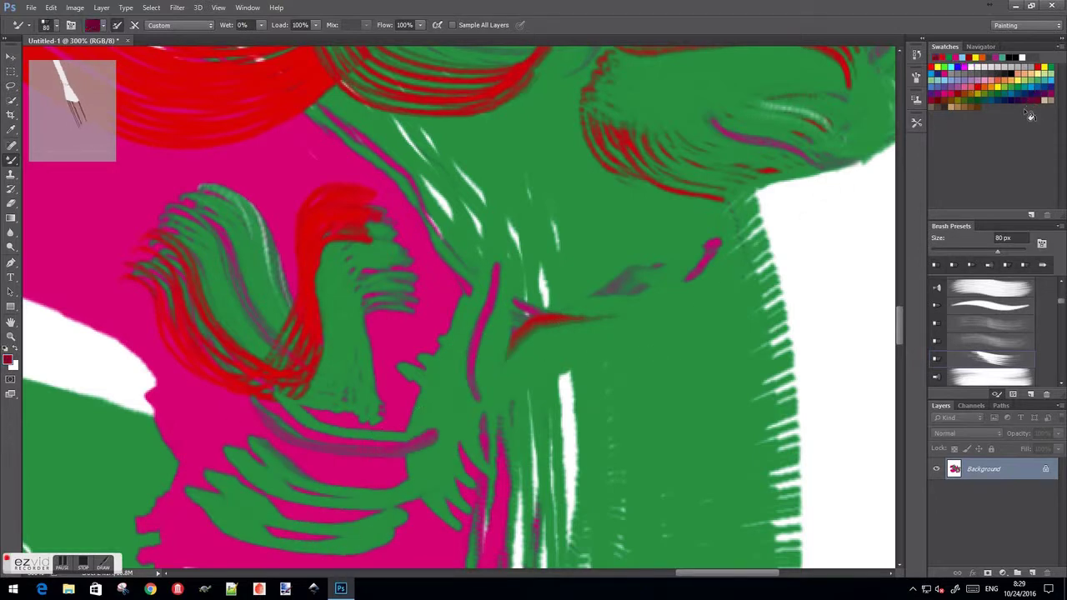
{"action": "left_click_drag", "start_coordinate": [623, 186], "coordinate": [685, 379]}
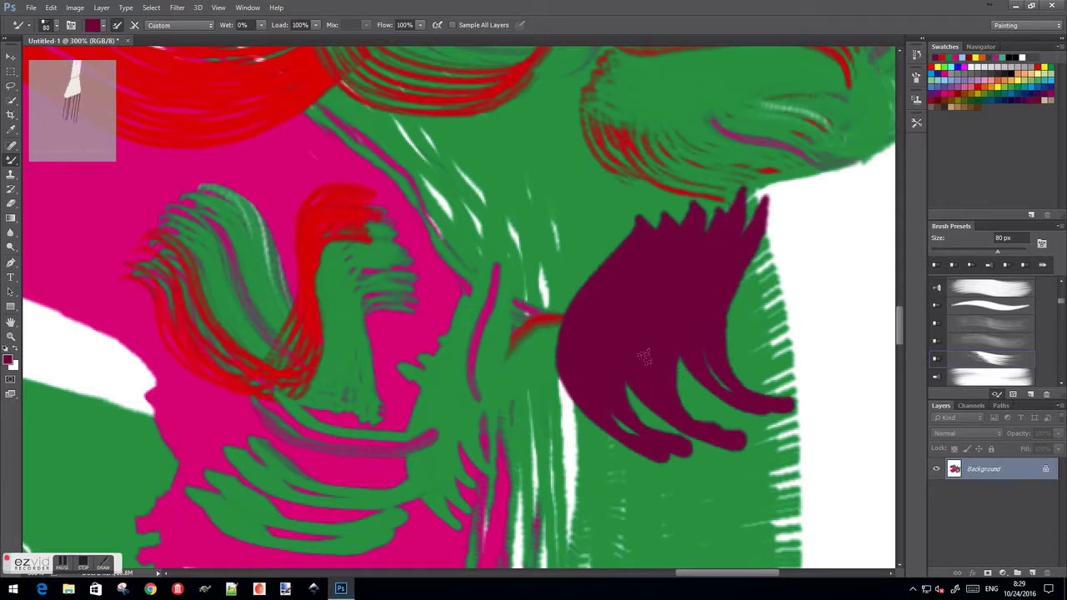
{"action": "left_click", "coordinate": [970, 379]}
{"action": "mouse_move", "coordinate": [516, 350]}
{"action": "left_mouse_down"}
{"action": "mouse_move", "coordinate": [650, 466]}
{"action": "mouse_move", "coordinate": [825, 517]}
{"action": "left_mouse_up"}
With a soft round brush, paint maroon blobs across the top and a vertical maroon stroke at left.
{"action": "scroll", "coordinate": [1061, 286], "scroll_direction": "up", "scroll_amount": 3}
{"action": "scroll", "coordinate": [1061, 286], "scroll_direction": "up", "scroll_amount": 3}
{"action": "scroll", "coordinate": [1061, 286], "scroll_direction": "up", "scroll_amount": 3}
{"action": "scroll", "coordinate": [1062, 286], "scroll_direction": "up", "scroll_amount": 3}
{"action": "left_click_drag", "start_coordinate": [1061, 286], "coordinate": [1062, 293]}
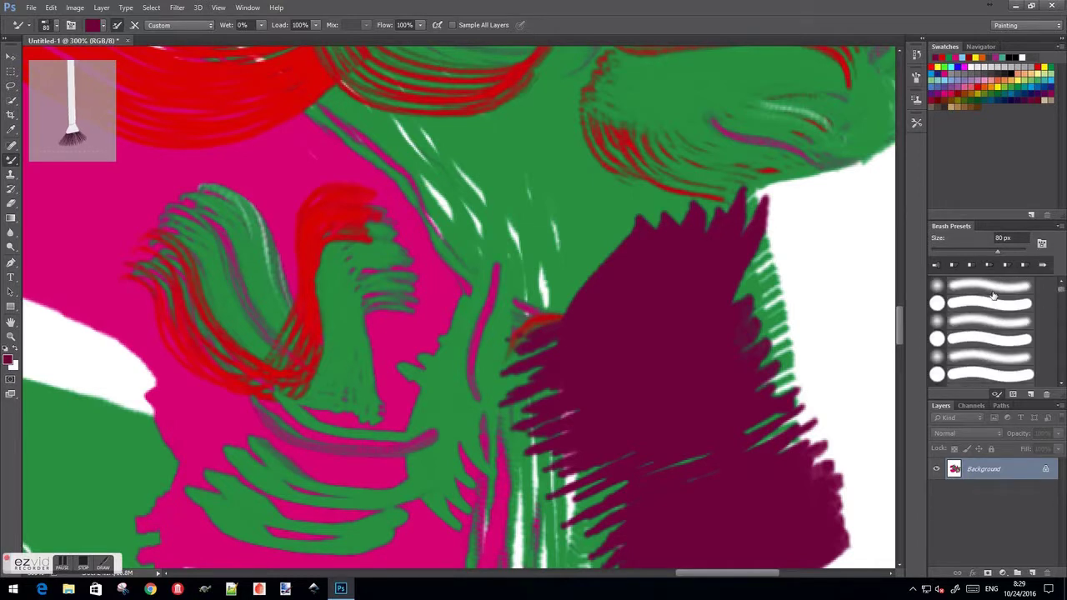
{"action": "left_click", "coordinate": [937, 285]}
{"action": "left_click_drag", "start_coordinate": [350, 170], "coordinate": [584, 191]}
{"action": "left_click", "coordinate": [650, 129]}
{"action": "left_click_drag", "start_coordinate": [576, 133], "coordinate": [658, 137]}
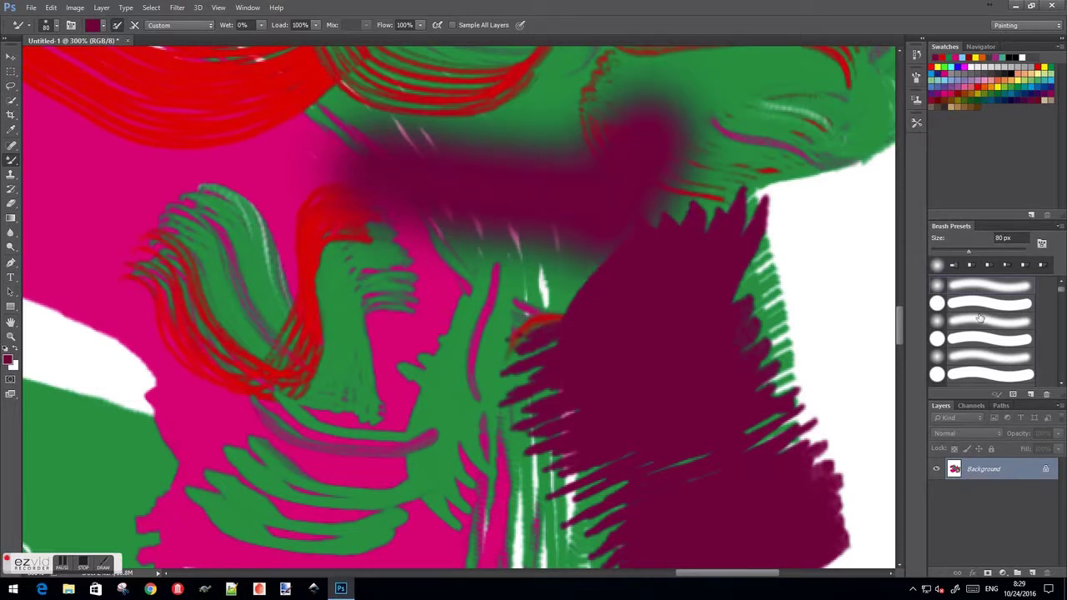
{"action": "left_click_drag", "start_coordinate": [154, 267], "coordinate": [133, 462]}
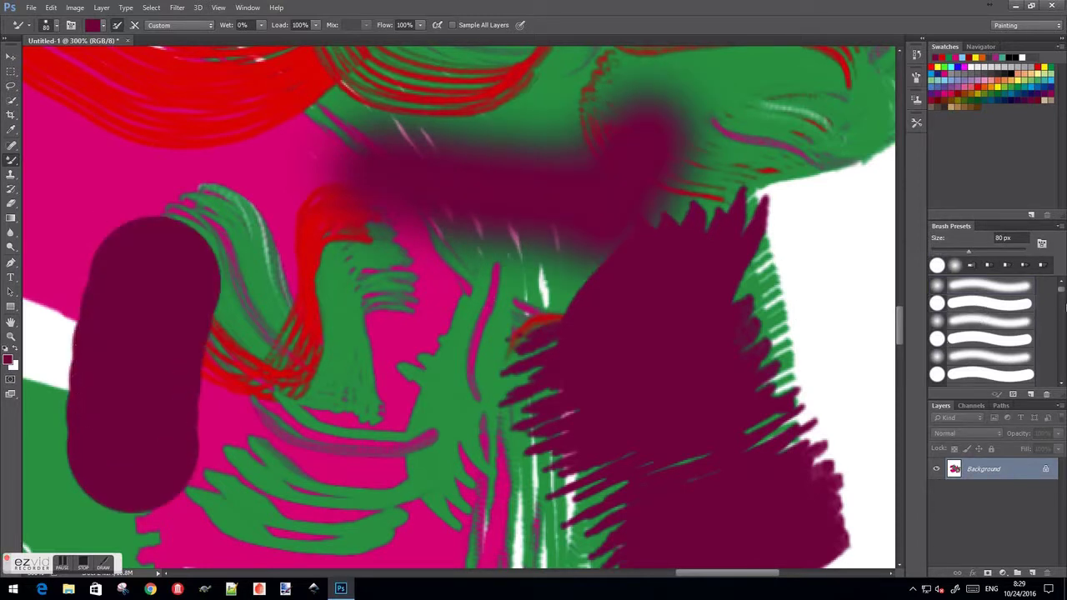
Paint crossing and wavy yellow bristle strokes across the middle of the canvas.
{"action": "left_click_drag", "start_coordinate": [1060, 291], "coordinate": [1060, 298]}
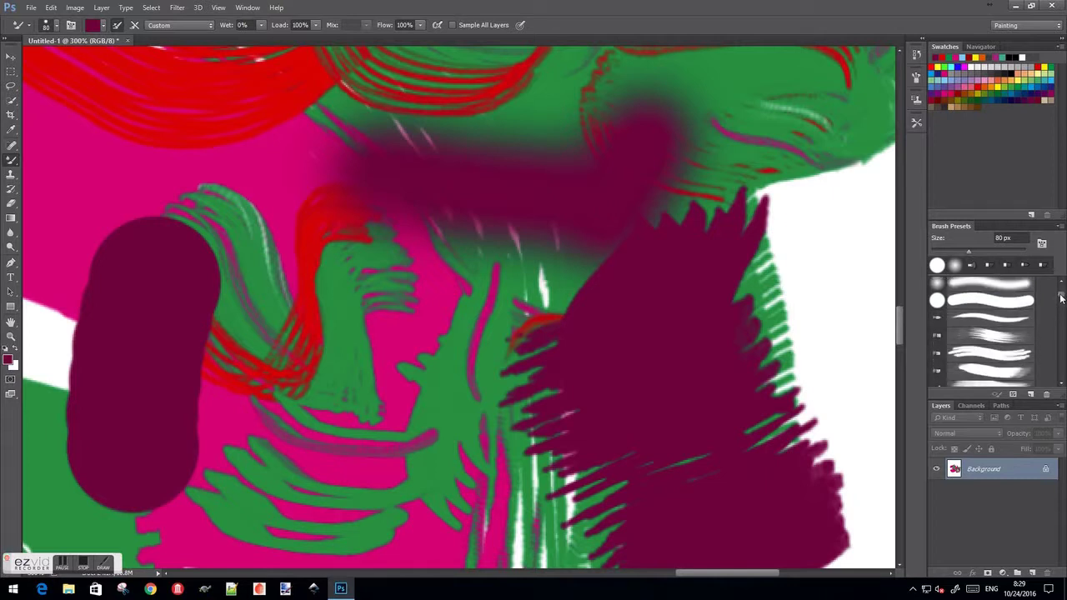
{"action": "left_click", "coordinate": [1016, 321]}
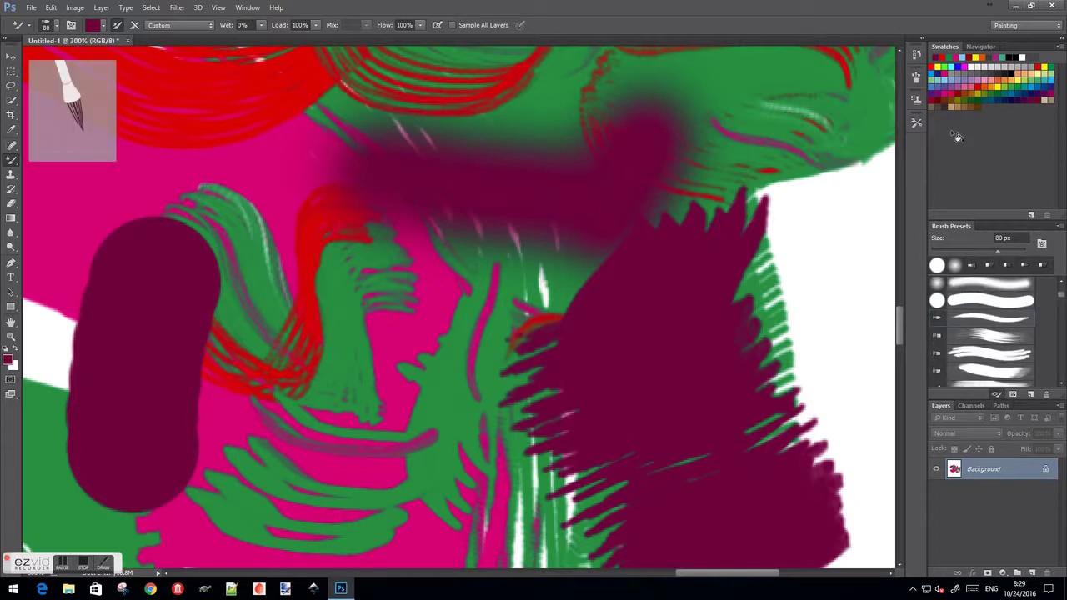
{"action": "left_click", "coordinate": [1003, 82]}
{"action": "left_click_drag", "start_coordinate": [398, 152], "coordinate": [617, 373]}
{"action": "mouse_move", "coordinate": [601, 123]}
{"action": "left_mouse_down"}
{"action": "mouse_move", "coordinate": [510, 317]}
{"action": "mouse_move", "coordinate": [435, 385]}
{"action": "left_mouse_up"}
{"action": "left_click_drag", "start_coordinate": [360, 282], "coordinate": [223, 421]}
{"action": "mouse_move", "coordinate": [319, 267]}
{"action": "left_mouse_down"}
{"action": "mouse_move", "coordinate": [578, 440]}
{"action": "mouse_move", "coordinate": [708, 208]}
{"action": "mouse_move", "coordinate": [766, 250]}
{"action": "mouse_move", "coordinate": [692, 367]}
{"action": "left_mouse_up"}
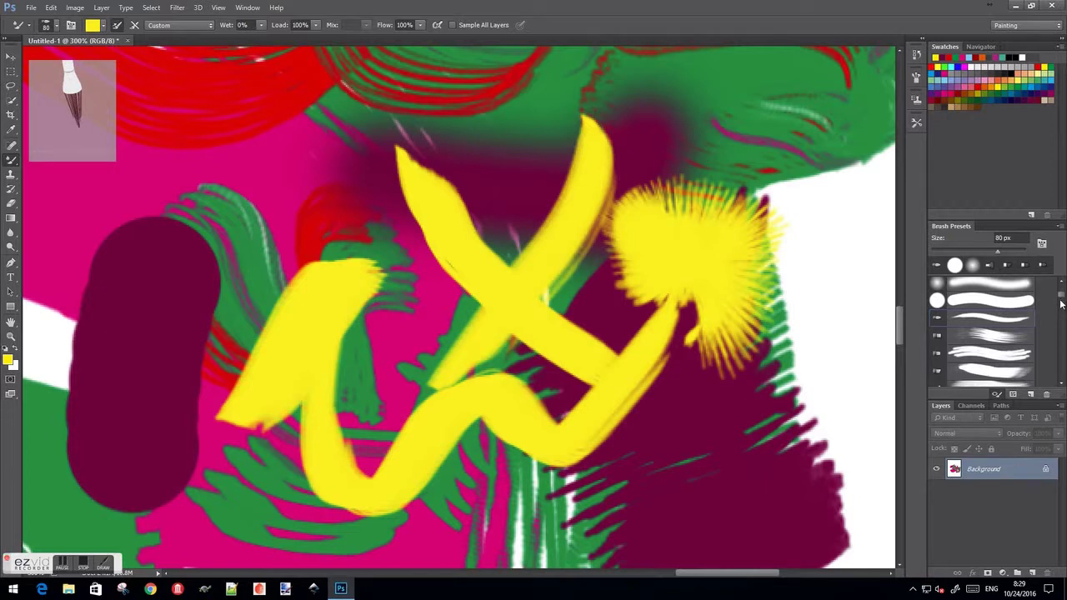
Paint faint yellow strokes near the top with a 36 px bristle preset.
{"action": "left_click", "coordinate": [1061, 382]}
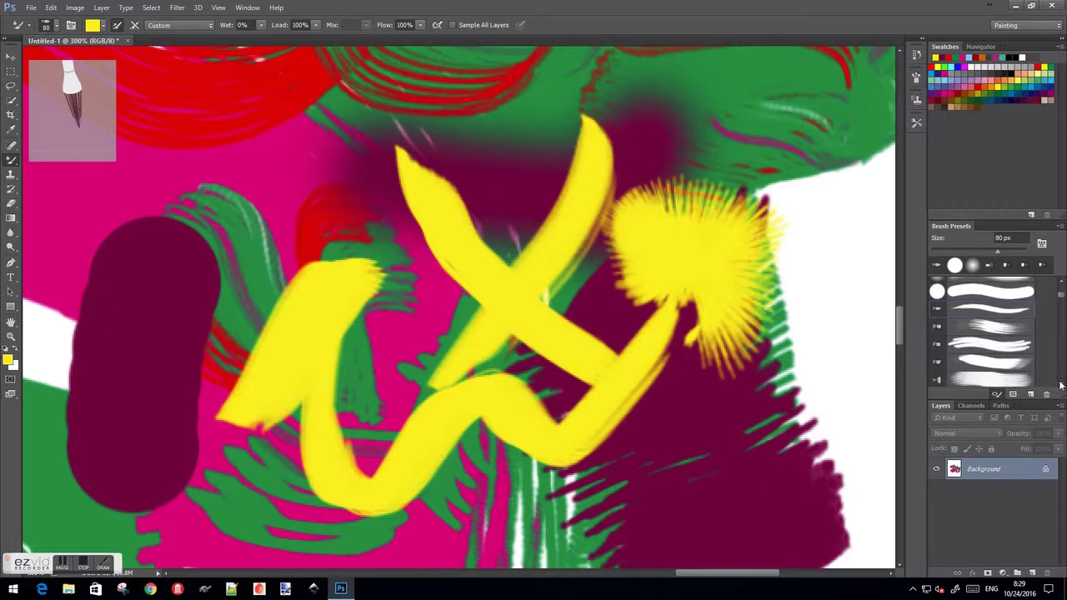
{"action": "left_click", "coordinate": [1062, 386]}
{"action": "left_click", "coordinate": [1060, 385]}
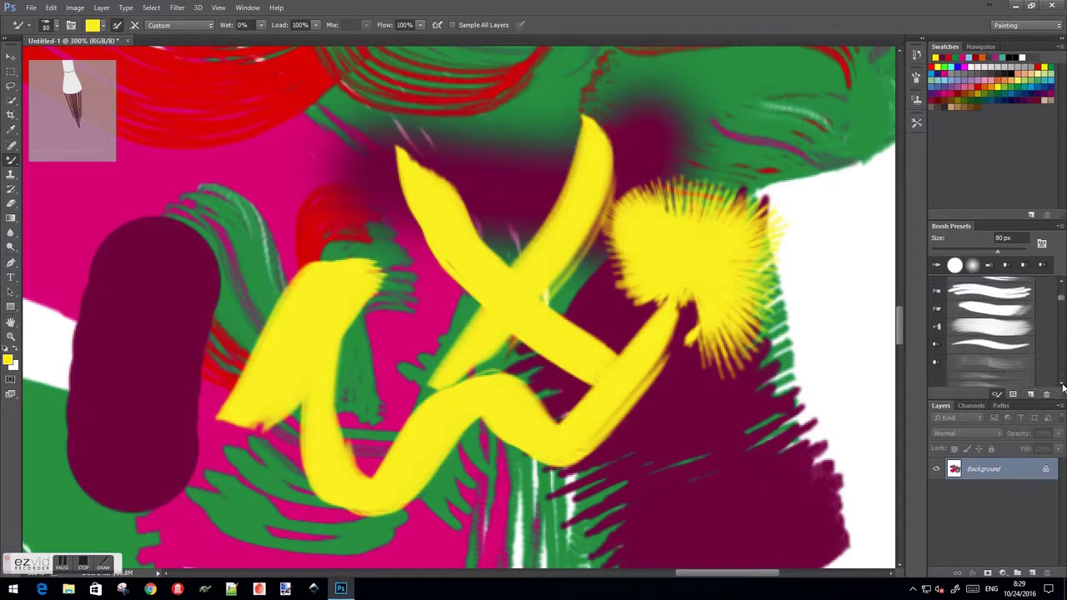
{"action": "left_click", "coordinate": [1061, 387]}
{"action": "left_click", "coordinate": [1062, 386]}
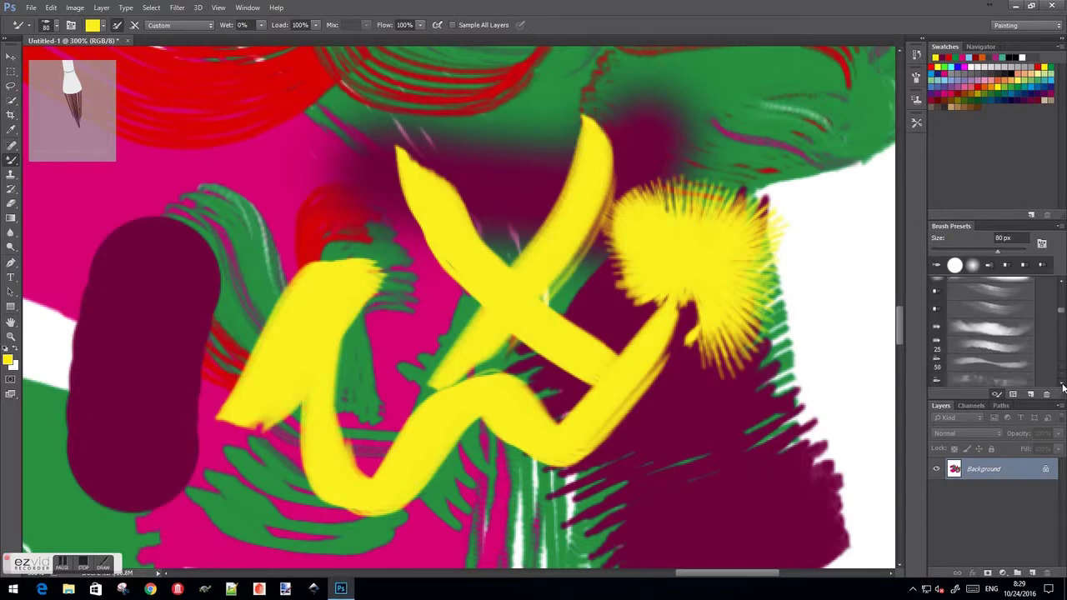
{"action": "left_click", "coordinate": [1061, 386]}
{"action": "left_click", "coordinate": [1062, 386]}
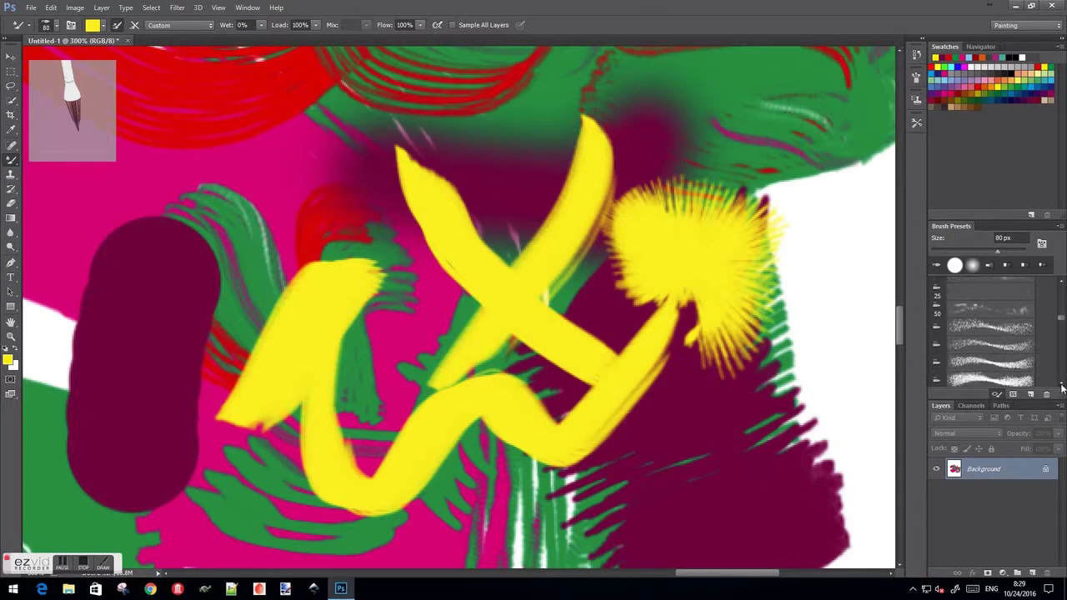
{"action": "left_click", "coordinate": [1062, 386]}
{"action": "left_click", "coordinate": [1062, 385]}
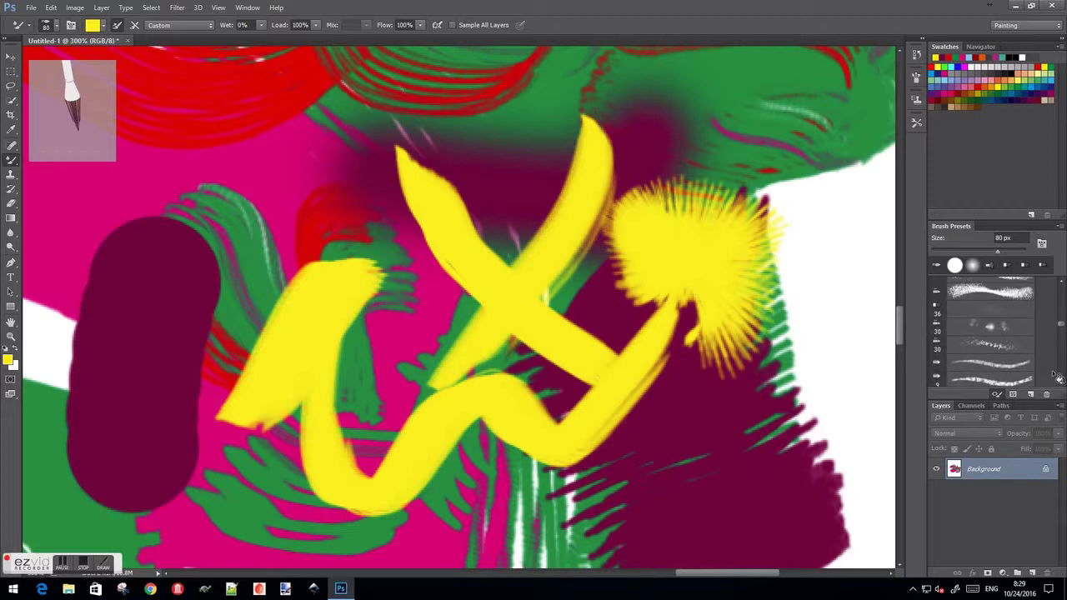
{"action": "left_click", "coordinate": [995, 312]}
{"action": "mouse_move", "coordinate": [533, 167]}
{"action": "left_mouse_down"}
{"action": "mouse_move", "coordinate": [238, 117]}
{"action": "mouse_move", "coordinate": [266, 162]}
{"action": "left_mouse_up"}
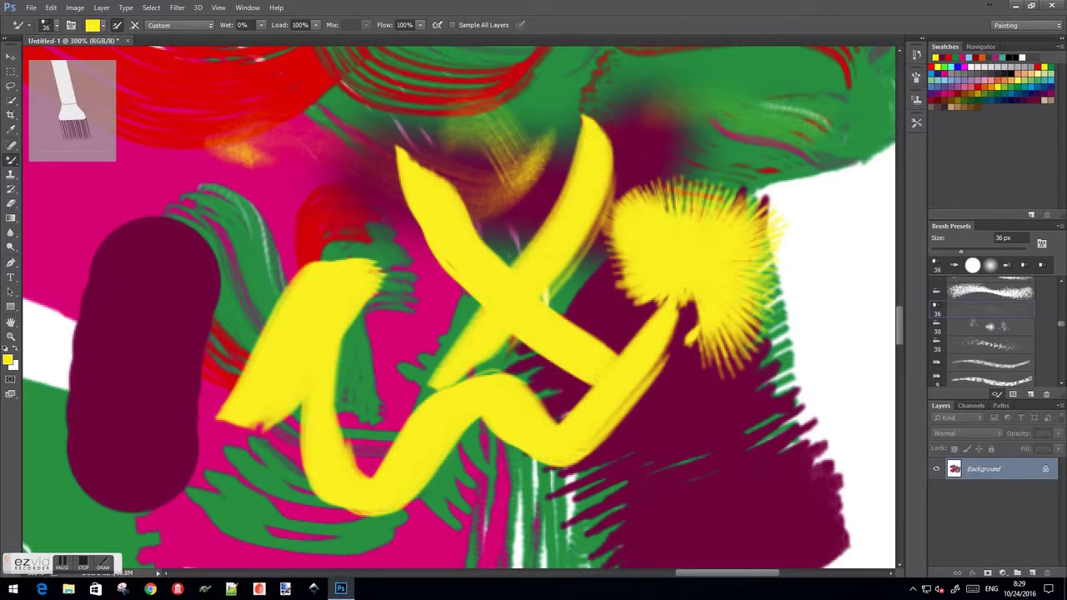
Scribble thin beaded yellow strokes over the maroon area with a round pointed bristle brush.
{"action": "left_click", "coordinate": [1008, 367]}
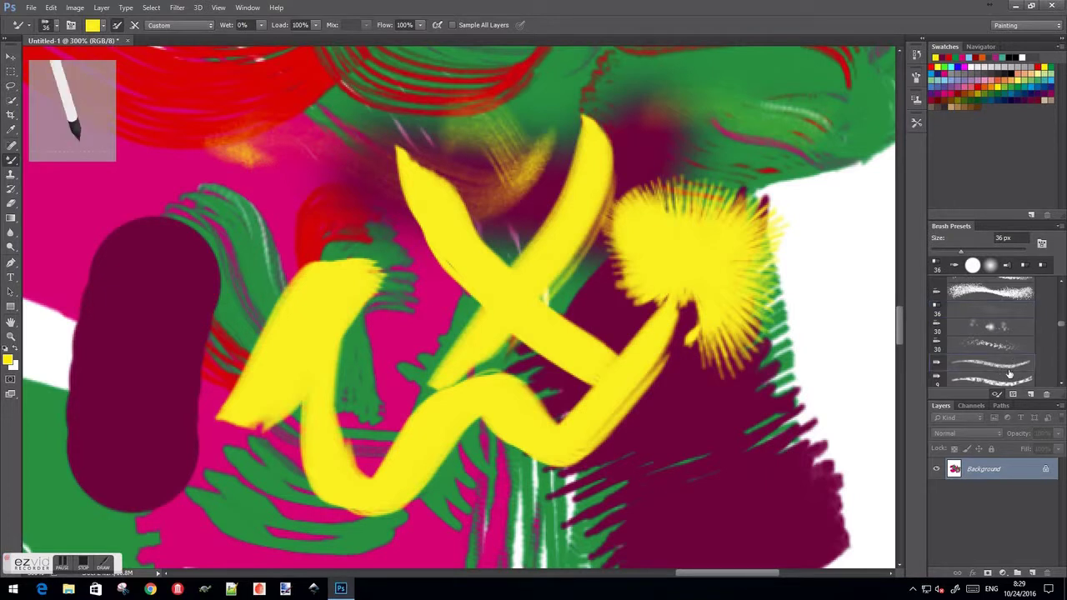
{"action": "left_click_drag", "start_coordinate": [722, 408], "coordinate": [631, 511]}
{"action": "left_click_drag", "start_coordinate": [732, 440], "coordinate": [802, 448]}
{"action": "left_click_drag", "start_coordinate": [683, 383], "coordinate": [734, 502]}
{"action": "mouse_move", "coordinate": [604, 488]}
{"action": "left_mouse_down"}
{"action": "mouse_move", "coordinate": [700, 494]}
{"action": "mouse_move", "coordinate": [665, 533]}
{"action": "left_mouse_up"}
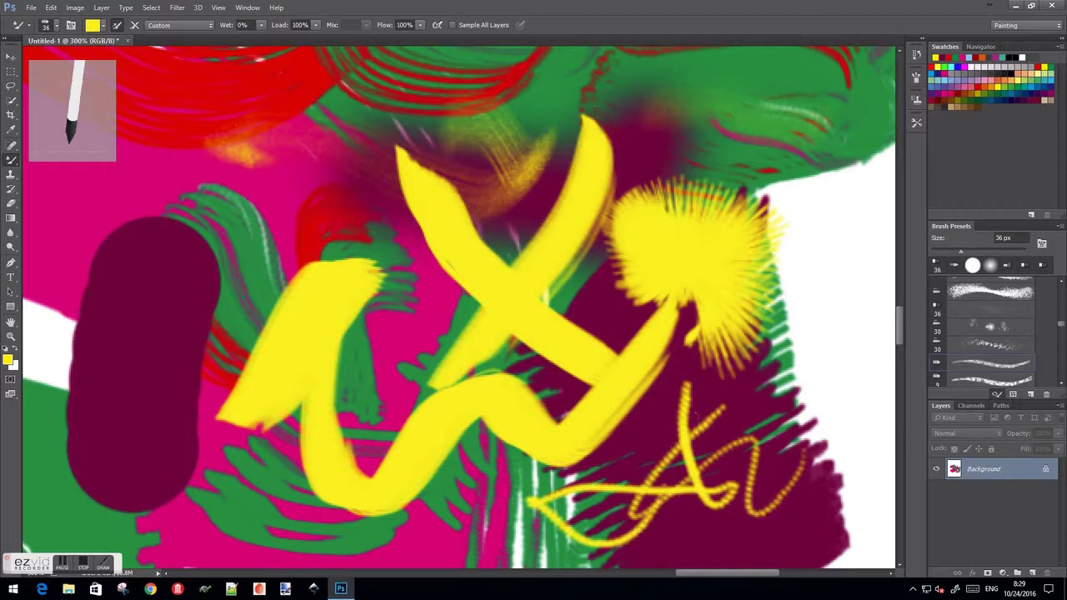
Paint a looping yellow stroke at upper left and strokes along the left edge with a 9 px brush.
{"action": "left_click", "coordinate": [1010, 380]}
{"action": "left_click_drag", "start_coordinate": [360, 112], "coordinate": [321, 177]}
{"action": "mouse_move", "coordinate": [135, 158]}
{"action": "left_mouse_down"}
{"action": "mouse_move", "coordinate": [27, 279]}
{"action": "mouse_move", "coordinate": [74, 398]}
{"action": "left_mouse_up"}
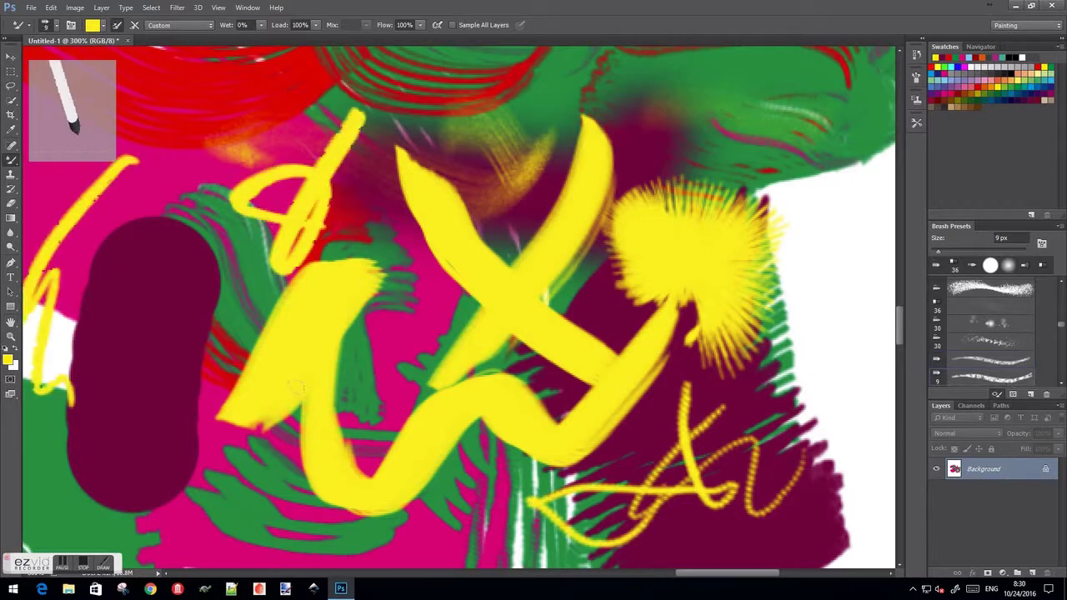
{"action": "left_click", "coordinate": [1061, 384]}
Paint a curved yellow stroke at upper right with a 23 px brush preset.
{"action": "left_click", "coordinate": [1062, 385]}
{"action": "left_click", "coordinate": [1060, 384]}
{"action": "left_click", "coordinate": [1061, 386]}
{"action": "left_click", "coordinate": [1062, 386]}
{"action": "left_click", "coordinate": [1062, 387]}
{"action": "left_click", "coordinate": [960, 293]}
{"action": "mouse_move", "coordinate": [802, 193]}
{"action": "left_mouse_down"}
{"action": "mouse_move", "coordinate": [775, 102]}
{"action": "mouse_move", "coordinate": [725, 85]}
{"action": "mouse_move", "coordinate": [706, 110]}
{"action": "left_mouse_up"}
Paint large textured yellow strokes at lower right and toward the upper left with a 36 px preset.
{"action": "left_click", "coordinate": [1062, 384]}
{"action": "left_click", "coordinate": [1061, 385]}
{"action": "left_click", "coordinate": [1061, 384]}
{"action": "left_click", "coordinate": [1061, 384]}
{"action": "left_click", "coordinate": [981, 300]}
{"action": "mouse_move", "coordinate": [807, 318]}
{"action": "left_mouse_down"}
{"action": "mouse_move", "coordinate": [754, 490]}
{"action": "mouse_move", "coordinate": [666, 563]}
{"action": "mouse_move", "coordinate": [616, 367]}
{"action": "left_mouse_up"}
{"action": "left_click_drag", "start_coordinate": [550, 384], "coordinate": [258, 154]}
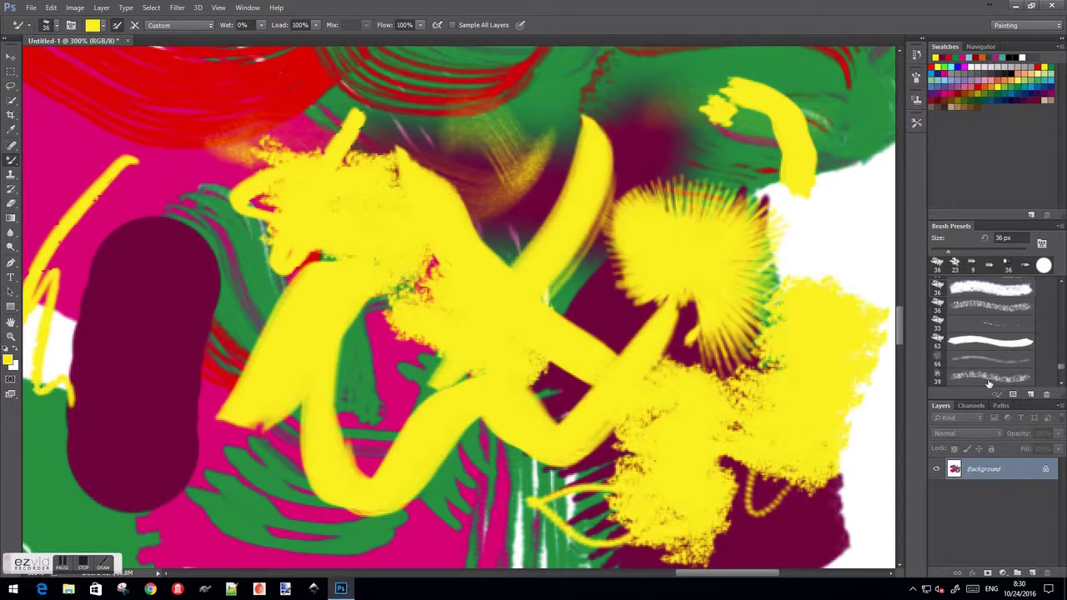
{"action": "left_click", "coordinate": [1061, 385]}
{"action": "left_click", "coordinate": [1061, 384]}
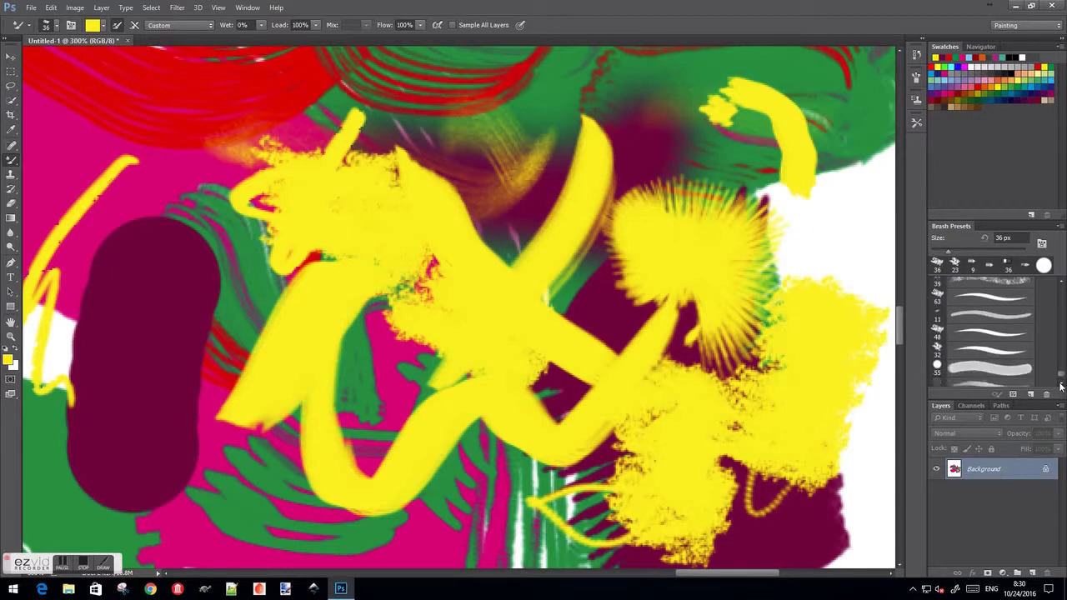
{"action": "left_click_drag", "start_coordinate": [1061, 379], "coordinate": [1061, 363]}
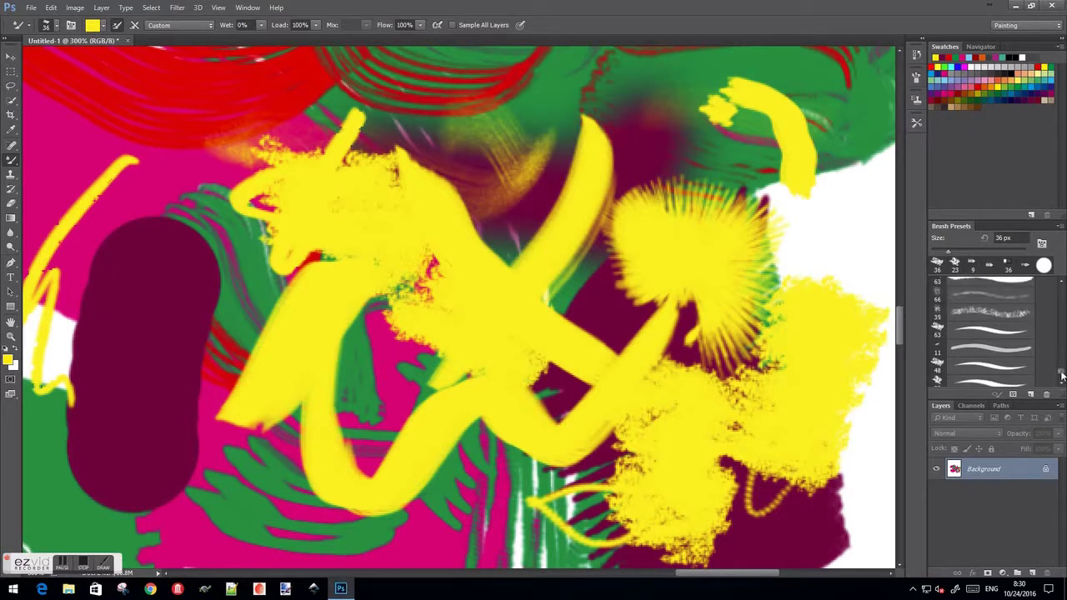
In the Brush panel's tip list, try the 35 px bristle and flat angled bristle tips.
{"action": "scroll", "coordinate": [1062, 363], "scroll_direction": "up", "scroll_amount": 1}
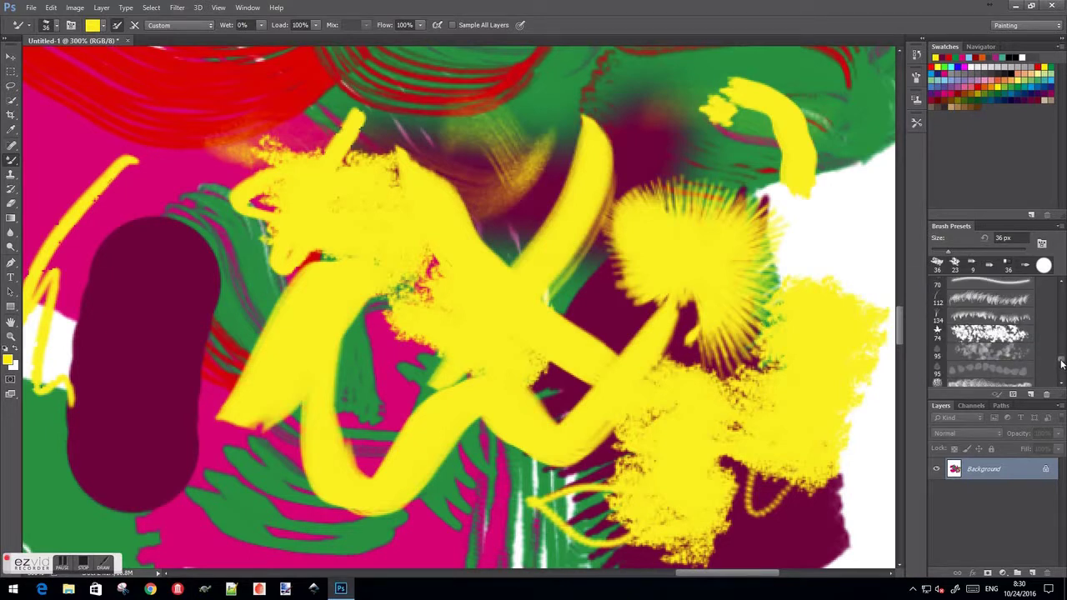
{"action": "scroll", "coordinate": [1061, 364], "scroll_direction": "down", "scroll_amount": 1}
{"action": "left_click", "coordinate": [1042, 243]}
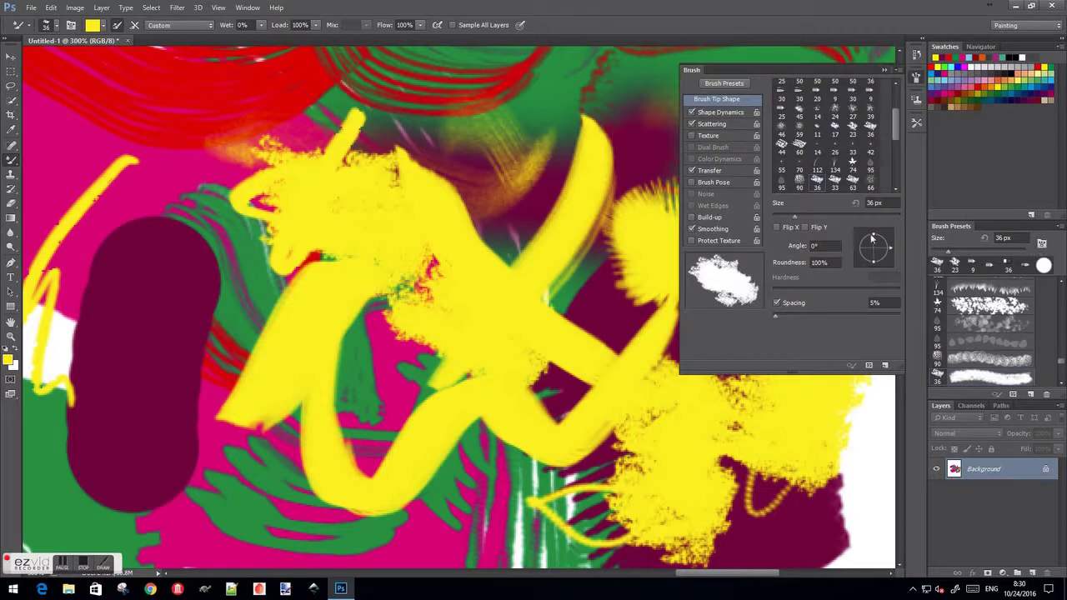
{"action": "left_click_drag", "start_coordinate": [895, 129], "coordinate": [886, 177]}
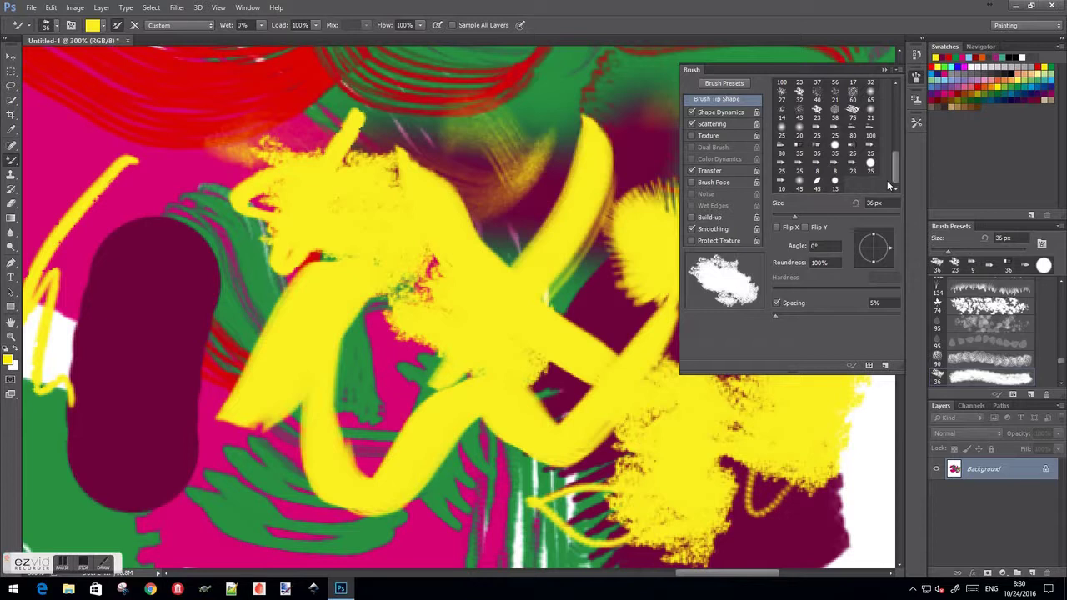
{"action": "left_click_drag", "start_coordinate": [888, 172], "coordinate": [886, 167]}
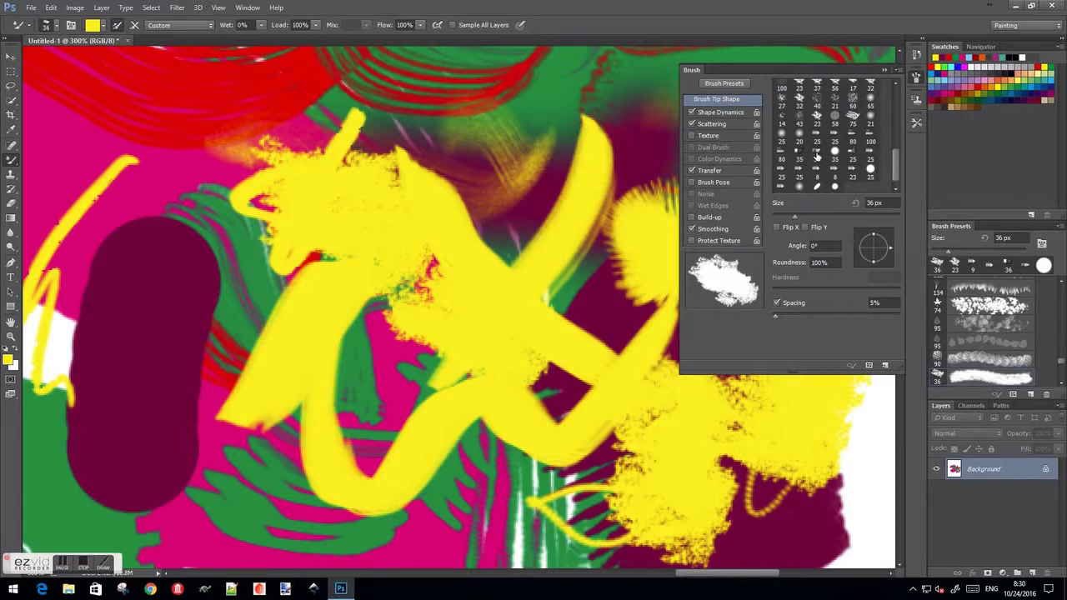
{"action": "left_click", "coordinate": [808, 160]}
{"action": "left_click", "coordinate": [817, 160]}
Try round curved and round pointed tips, then choose the 36 px Flat Blunt bristle tip.
{"action": "left_click_drag", "start_coordinate": [896, 172], "coordinate": [894, 133]}
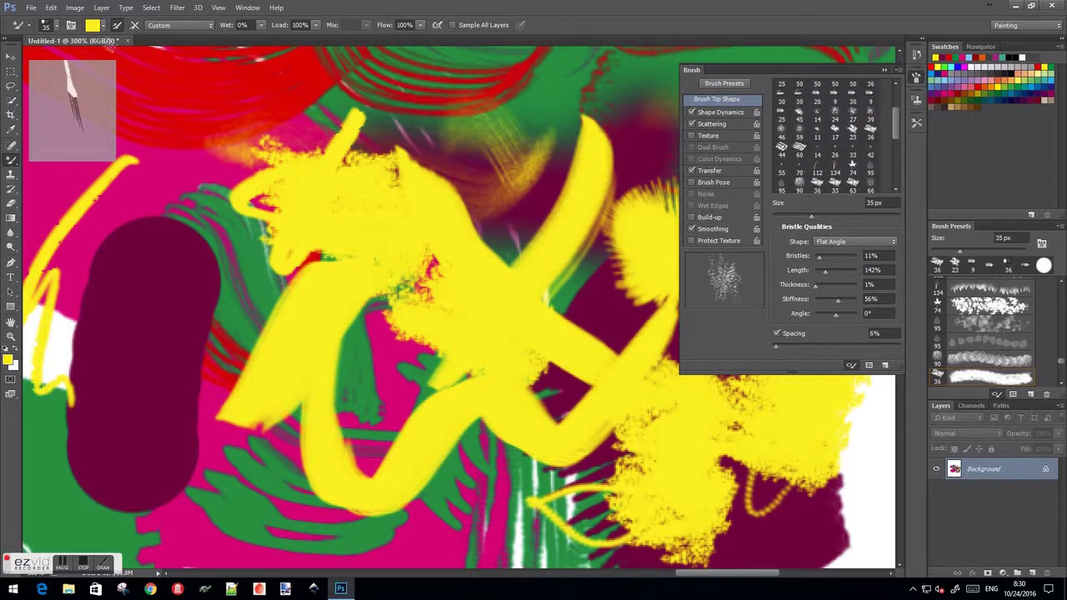
{"action": "left_click_drag", "start_coordinate": [42, 58], "coordinate": [596, 67]}
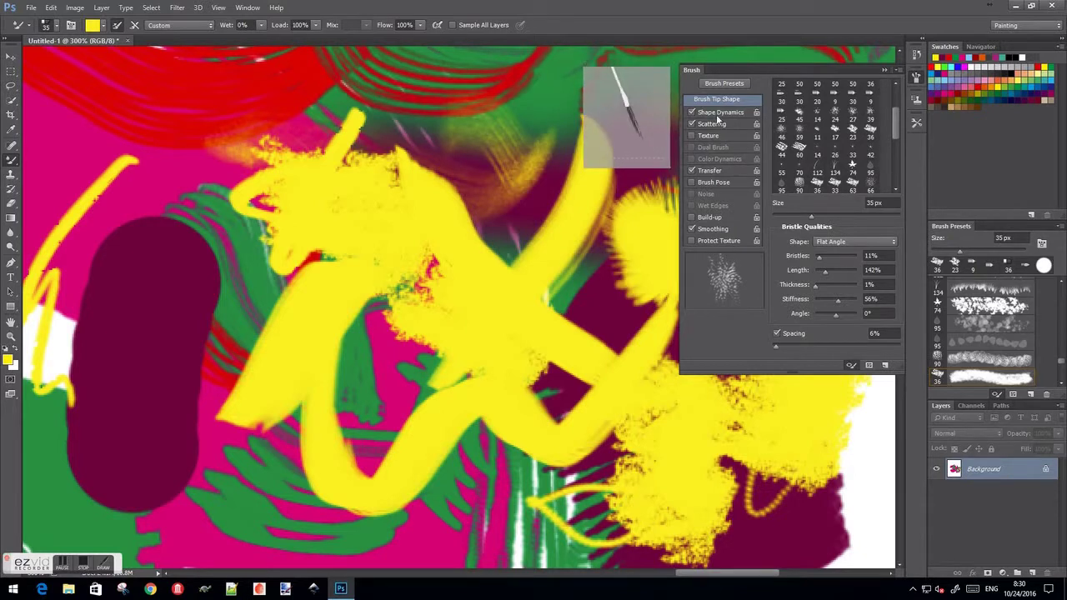
{"action": "left_click_drag", "start_coordinate": [892, 132], "coordinate": [895, 103]}
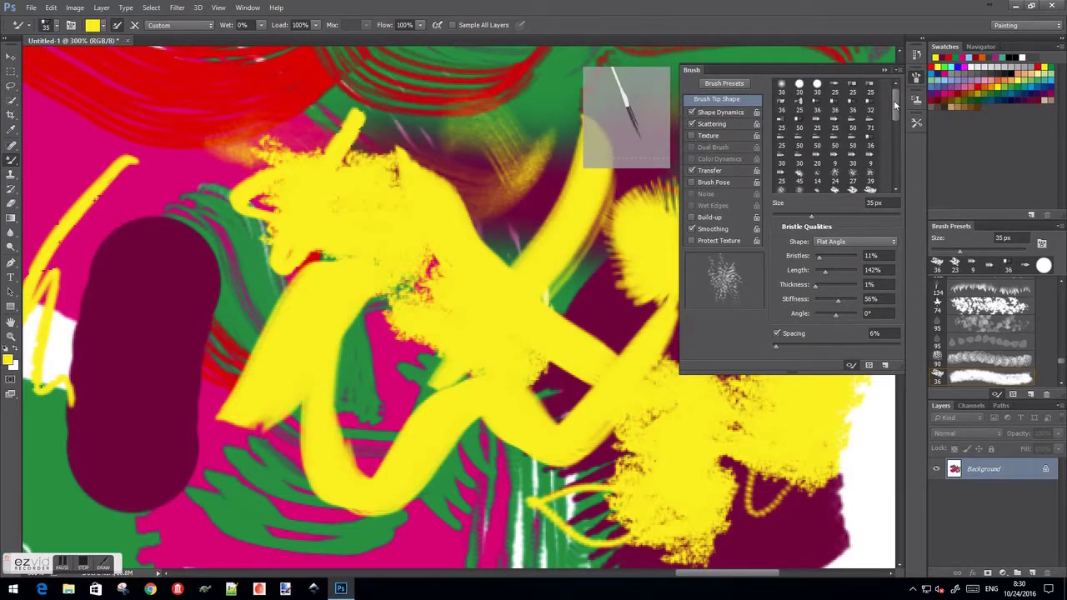
{"action": "left_click", "coordinate": [870, 91]}
{"action": "left_click", "coordinate": [835, 91]}
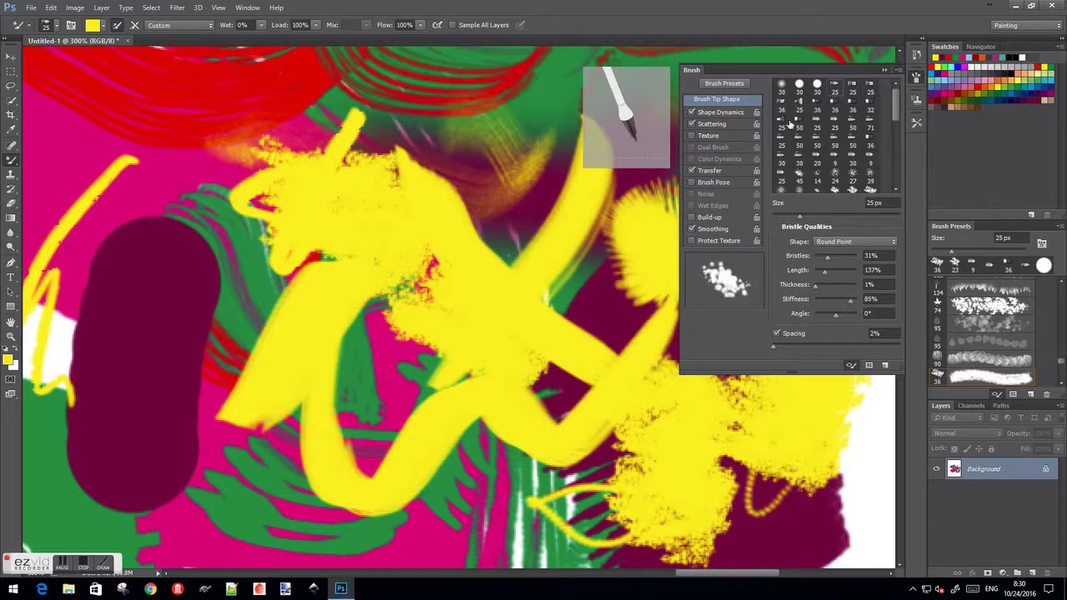
{"action": "left_click", "coordinate": [867, 145]}
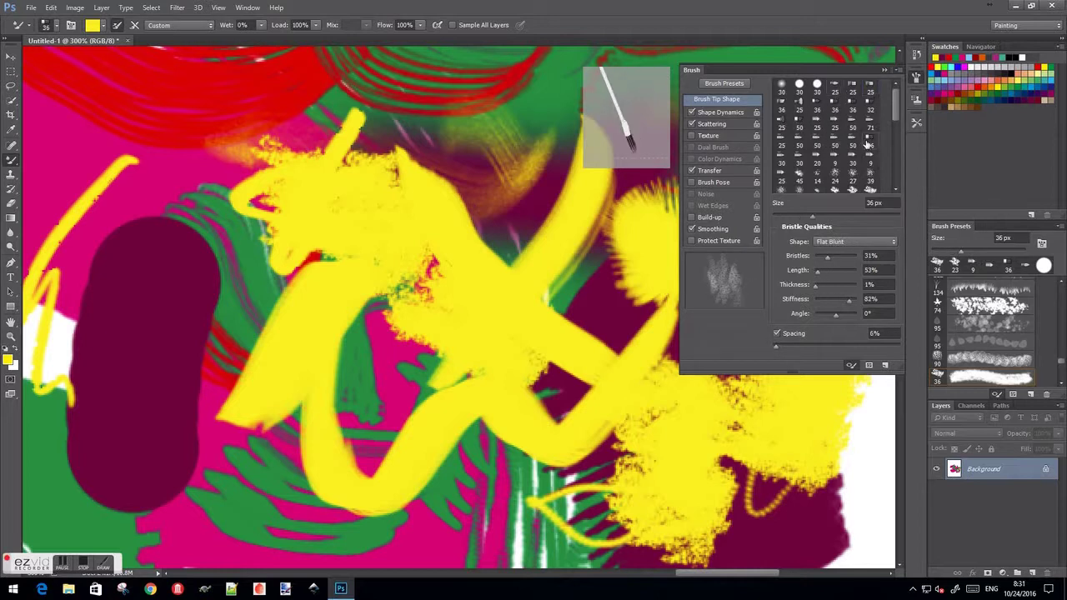
Paint jagged yellow strokes across the upper left with the 30 px Erodible Triangle tip.
{"action": "left_click", "coordinate": [852, 163]}
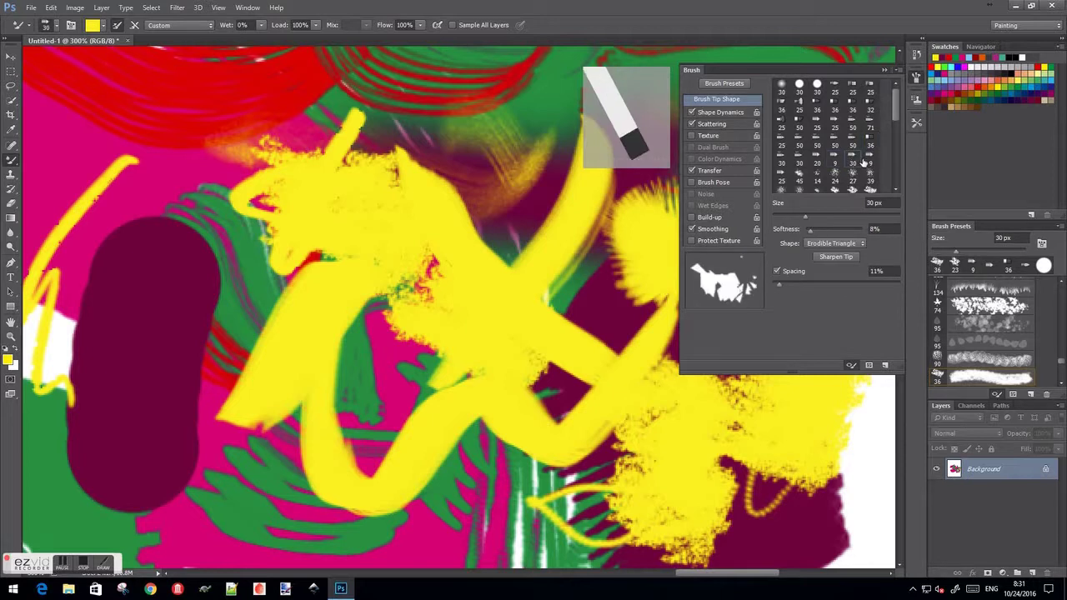
{"action": "left_click", "coordinate": [852, 166]}
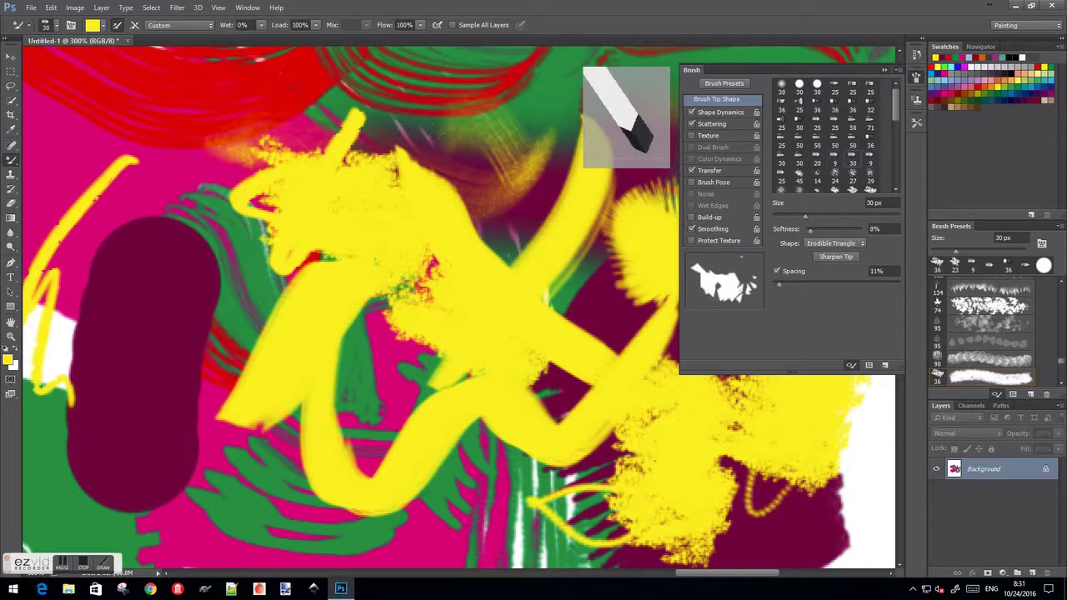
{"action": "left_click_drag", "start_coordinate": [500, 50], "coordinate": [416, 141]}
{"action": "left_click_drag", "start_coordinate": [297, 90], "coordinate": [110, 143]}
{"action": "left_click_drag", "start_coordinate": [200, 103], "coordinate": [125, 273]}
{"action": "left_click_drag", "start_coordinate": [57, 185], "coordinate": [158, 52]}
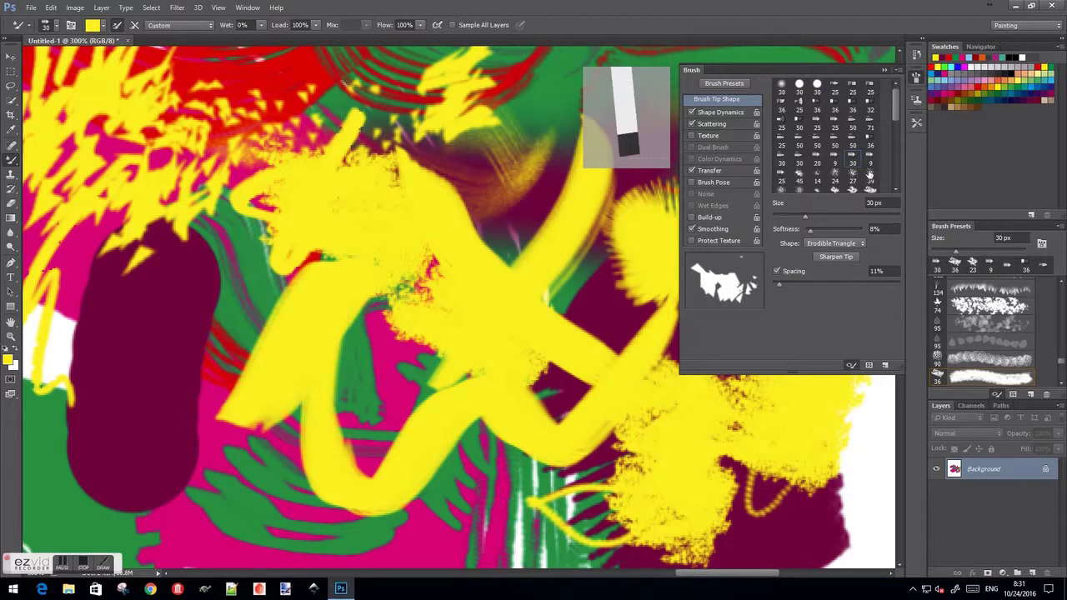
Select the 25 px Erodible Square brush tip in the Brush panel.
{"action": "left_click_drag", "start_coordinate": [894, 114], "coordinate": [896, 179]}
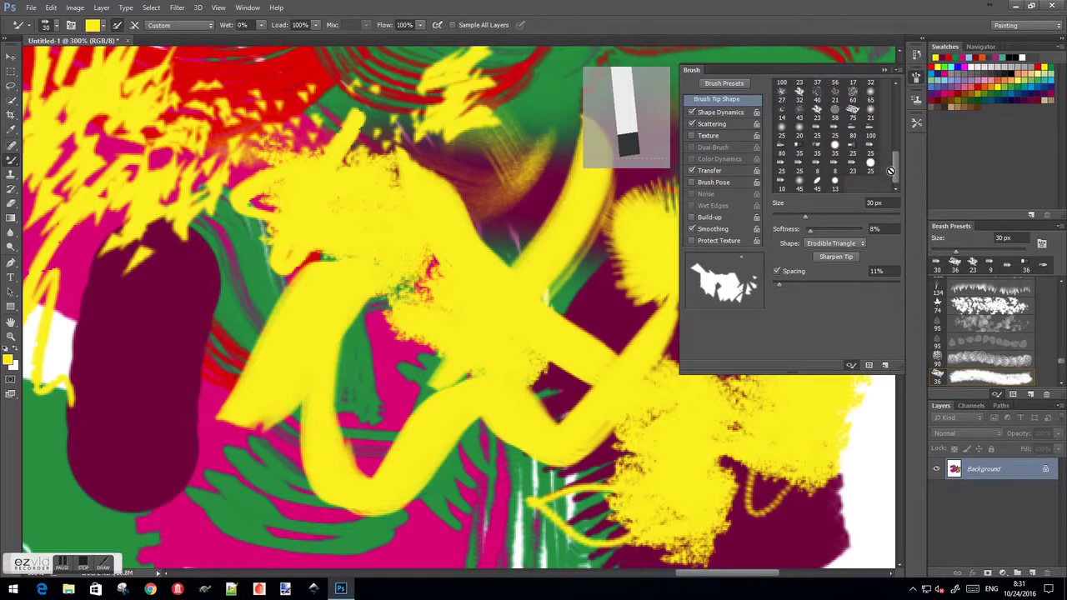
{"action": "left_click", "coordinate": [799, 150]}
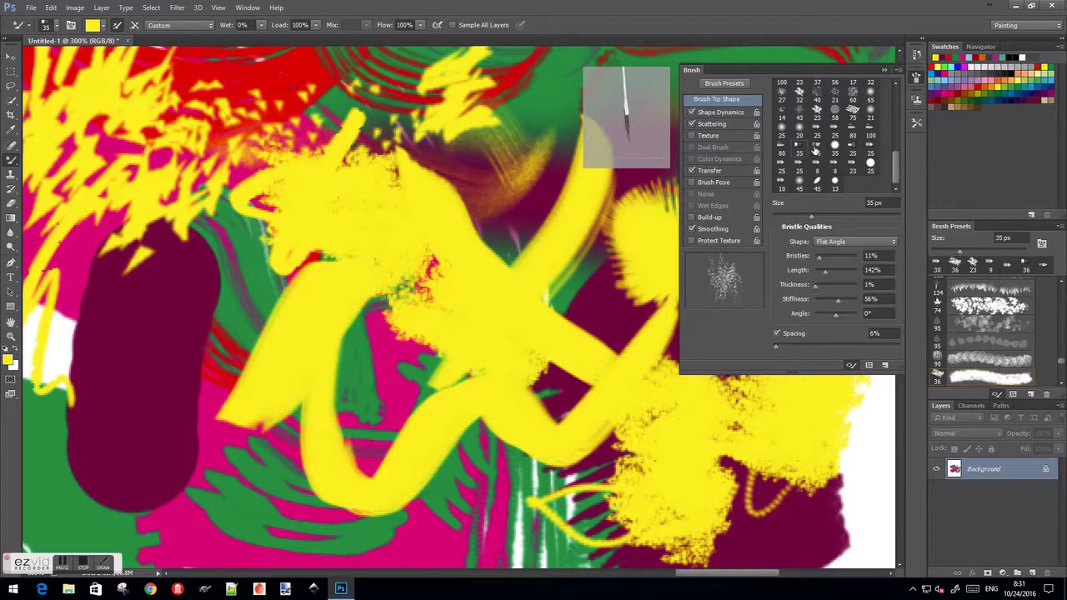
{"action": "left_click", "coordinate": [823, 127]}
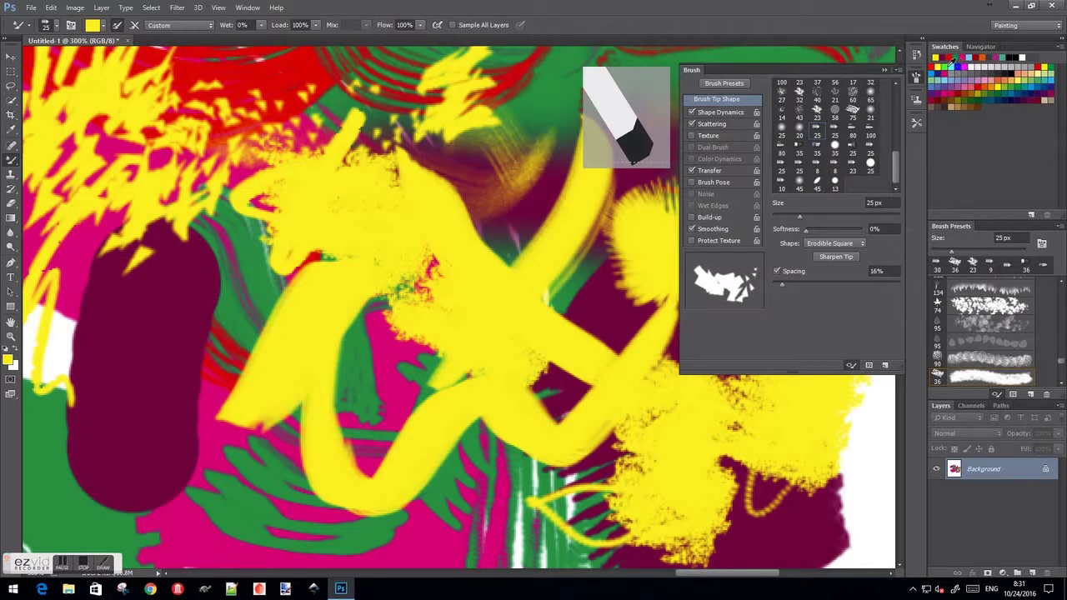
Switch to blue and paint jagged bands from upper left to lower right, covering the yellow.
{"action": "left_click", "coordinate": [958, 65]}
{"action": "left_click_drag", "start_coordinate": [313, 150], "coordinate": [383, 425]}
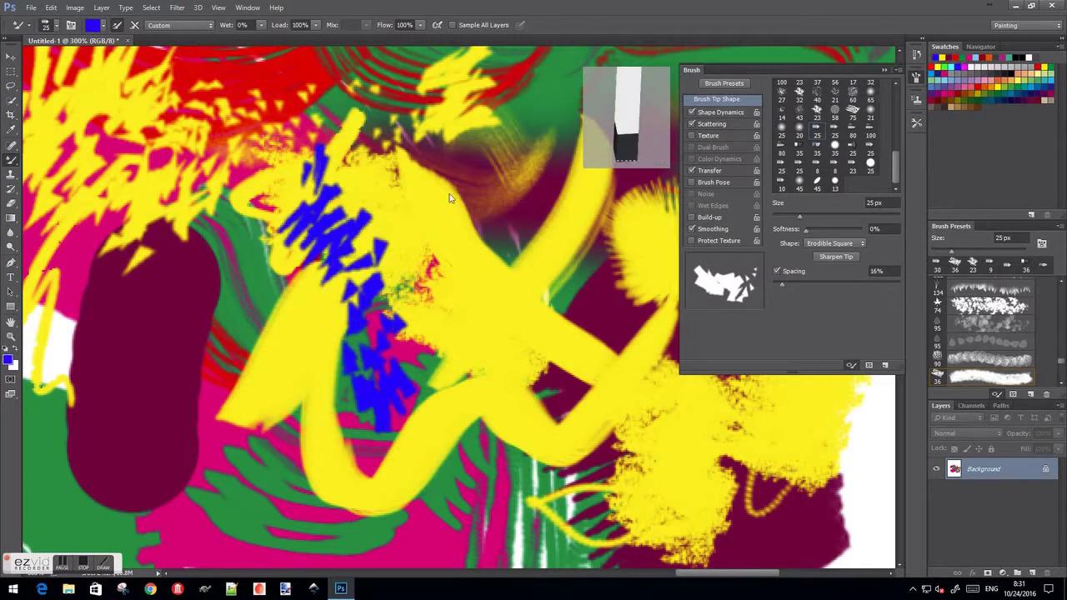
{"action": "left_click_drag", "start_coordinate": [449, 171], "coordinate": [500, 487]}
{"action": "left_click_drag", "start_coordinate": [319, 398], "coordinate": [461, 405]}
{"action": "mouse_move", "coordinate": [191, 159]}
{"action": "left_mouse_down"}
{"action": "mouse_move", "coordinate": [165, 278]}
{"action": "mouse_move", "coordinate": [539, 247]}
{"action": "mouse_move", "coordinate": [708, 500]}
{"action": "left_mouse_up"}
{"action": "left_click_drag", "start_coordinate": [541, 350], "coordinate": [758, 500]}
{"action": "left_click_drag", "start_coordinate": [742, 449], "coordinate": [834, 517]}
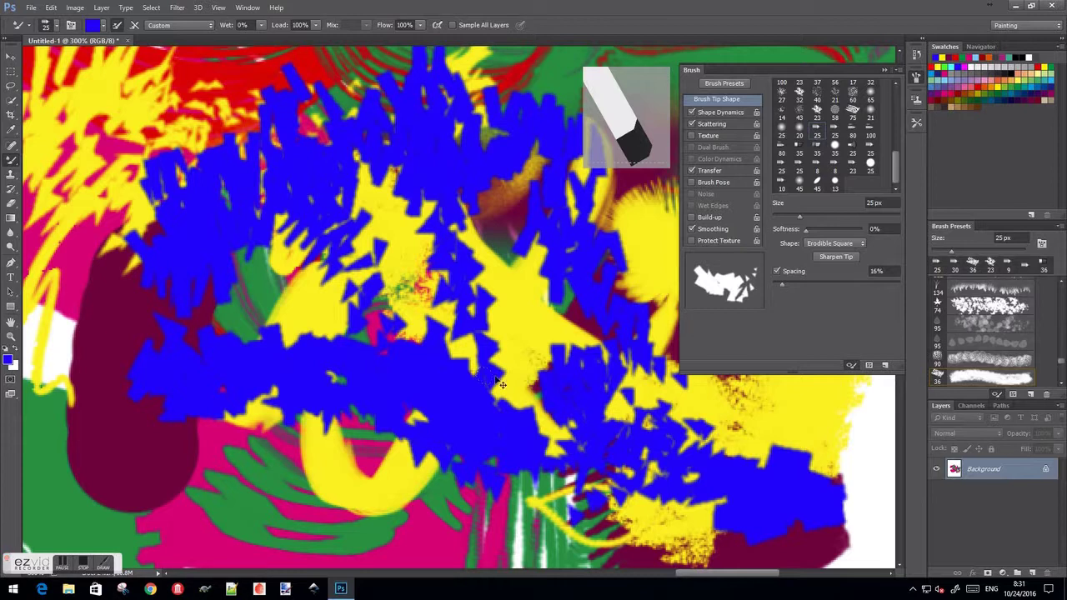
{"action": "key", "text": "ctrl+plus"}
{"action": "key", "text": "ctrl+plus"}
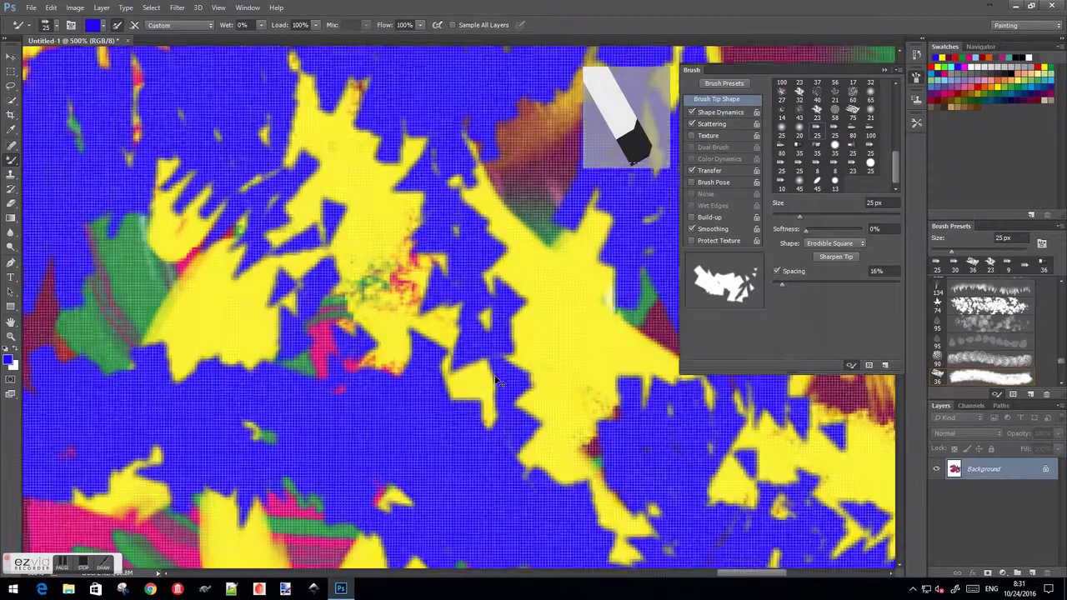
{"action": "key", "text": "ctrl+plus"}
{"action": "key", "text": "ctrl+plus"}
{"action": "key", "text": "ctrl+plus"}
{"action": "key", "text": "ctrl+plus"}
{"action": "key", "text": "ctrl+minus"}
{"action": "key", "text": "ctrl+minus"}
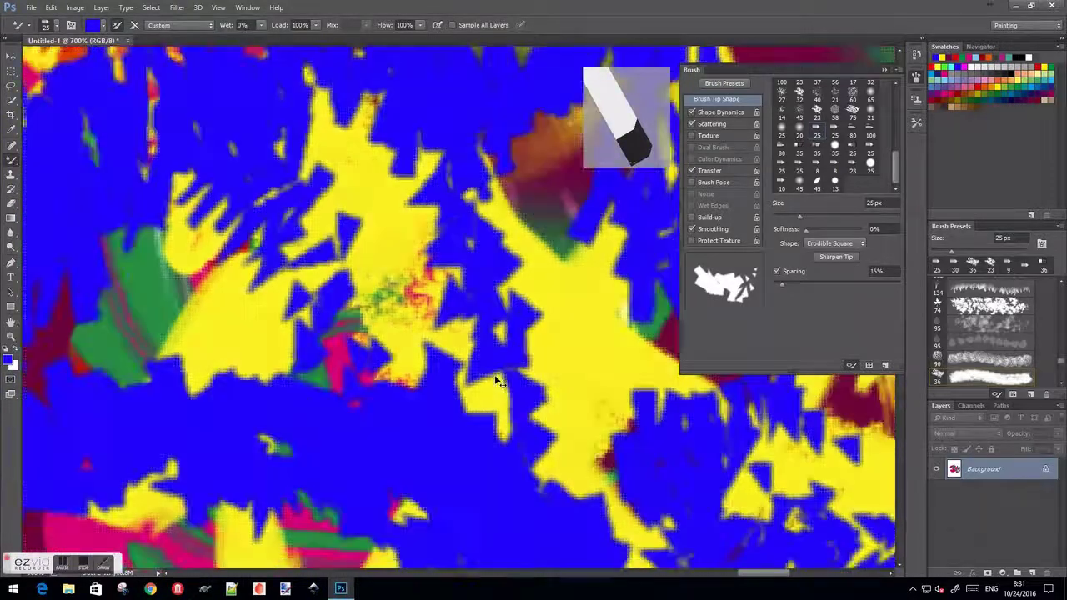
{"action": "key", "text": "ctrl+1"}
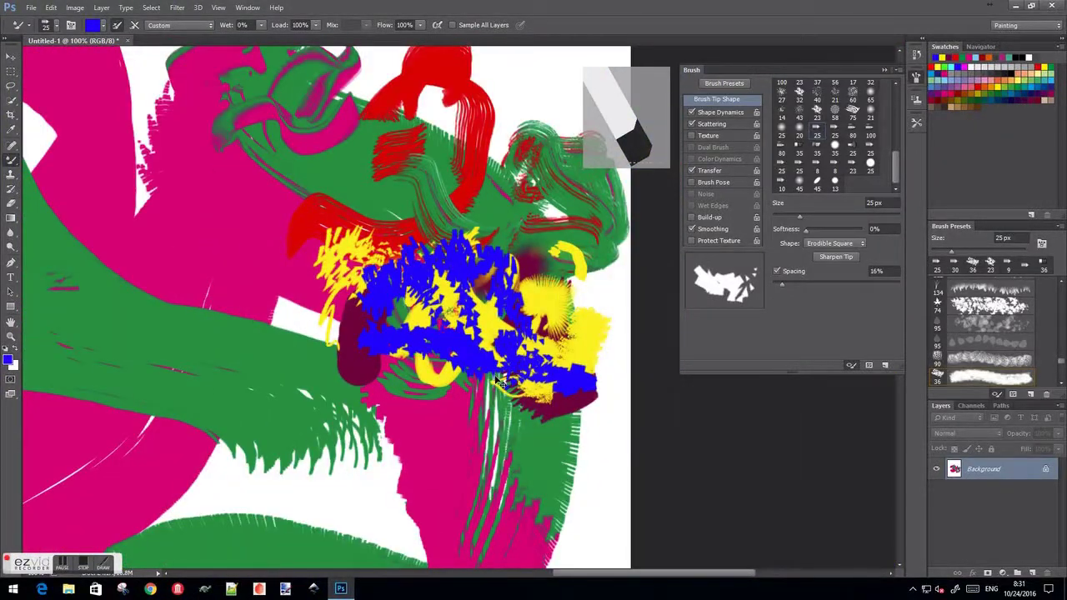
{"action": "key", "text": "ctrl+plus"}
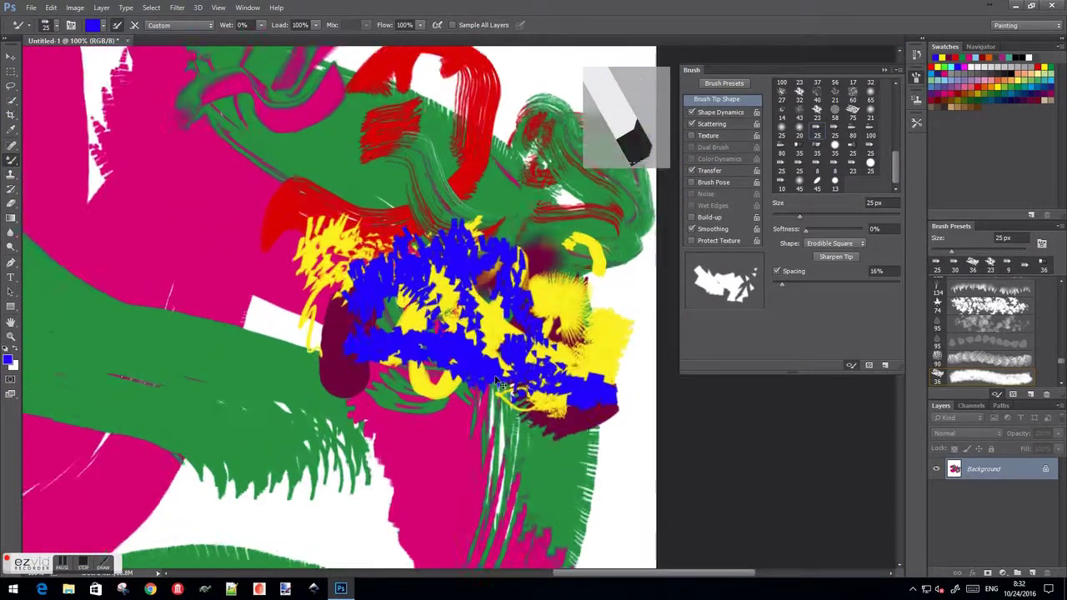